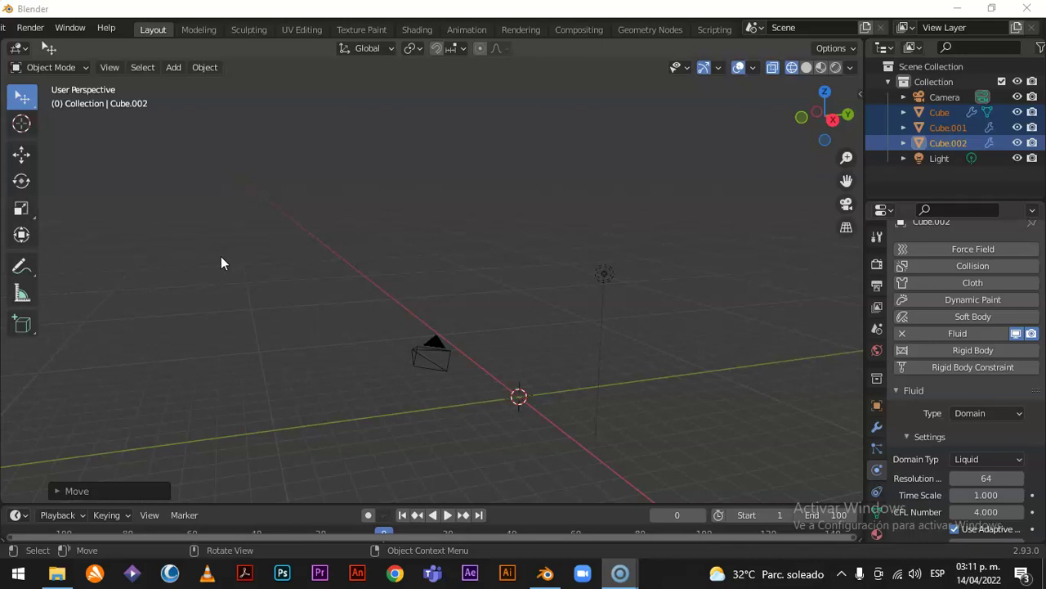
Add a new cube mesh at the scene origin.
left_click(261, 248)
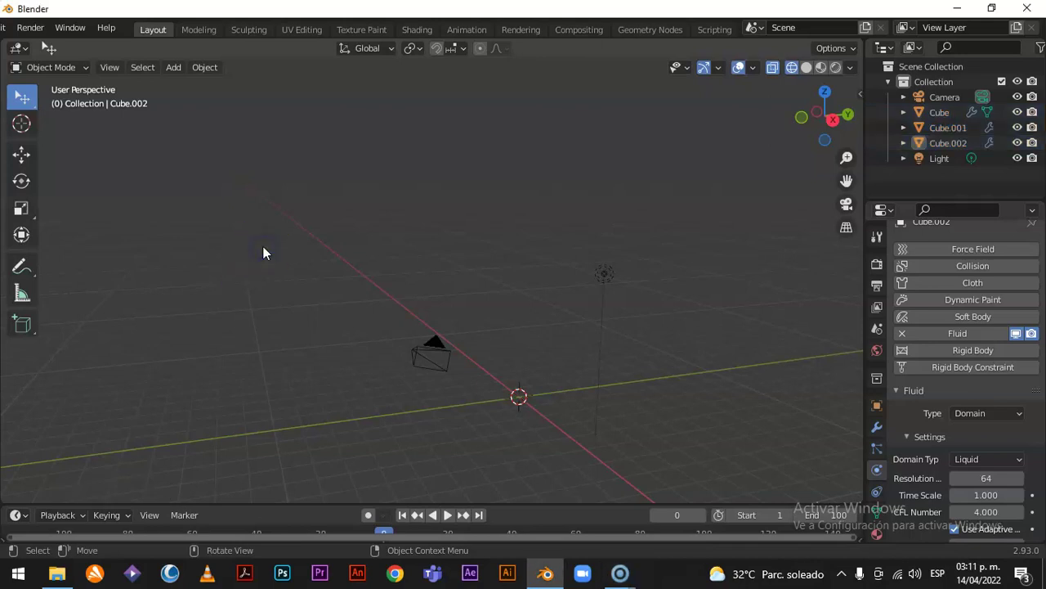
key("shift+a")
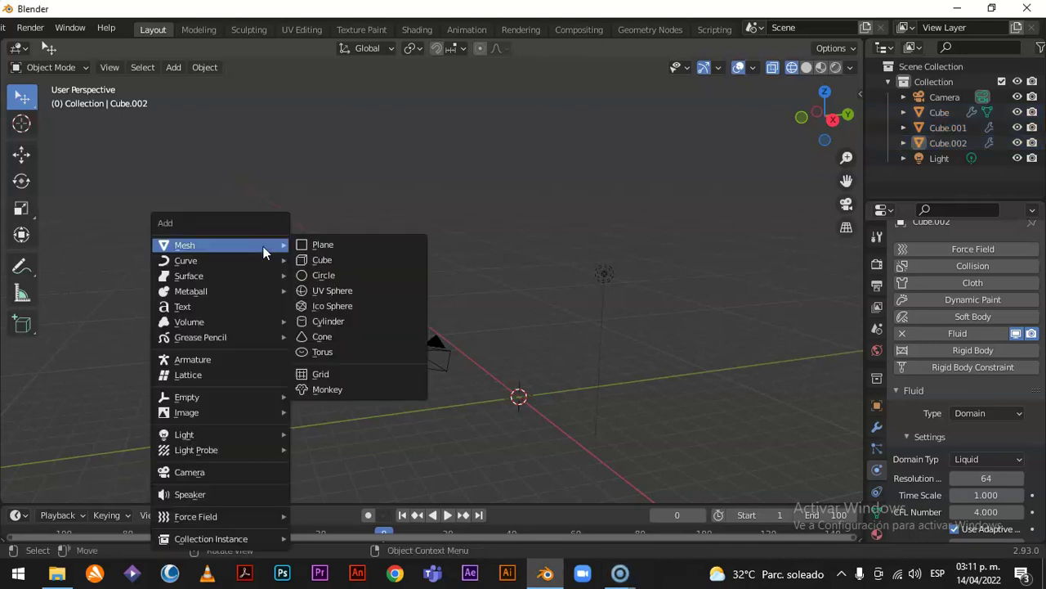
left_click(325, 265)
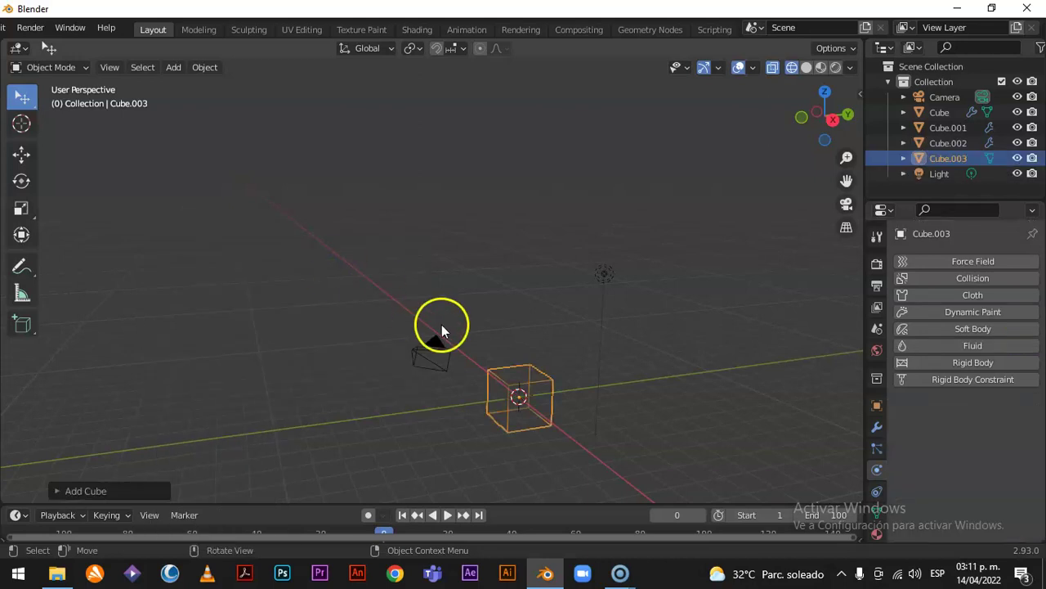
scroll(542, 359, "up", 3)
scroll(543, 358, "down", 1)
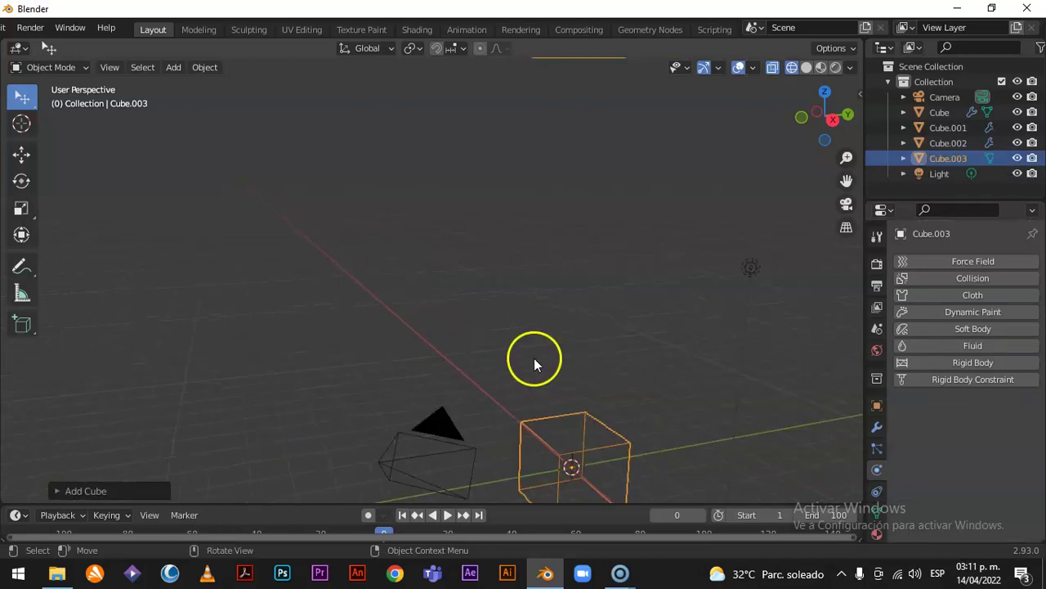
left_click_drag(848, 175, 781, 102)
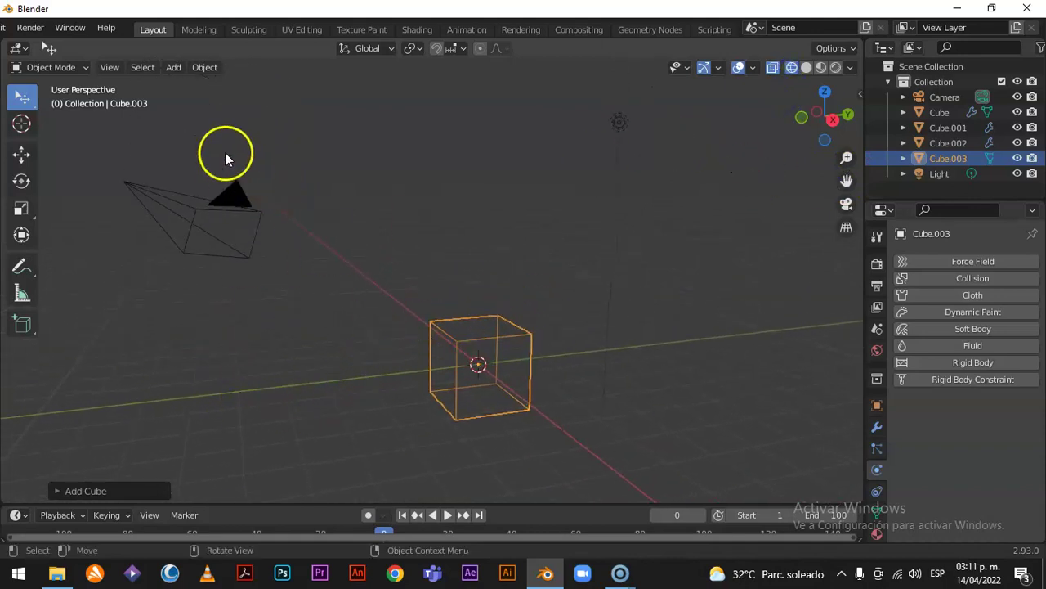
Apply the Quick Liquid effect to the new cube to generate a liquid domain around it.
left_click(206, 68)
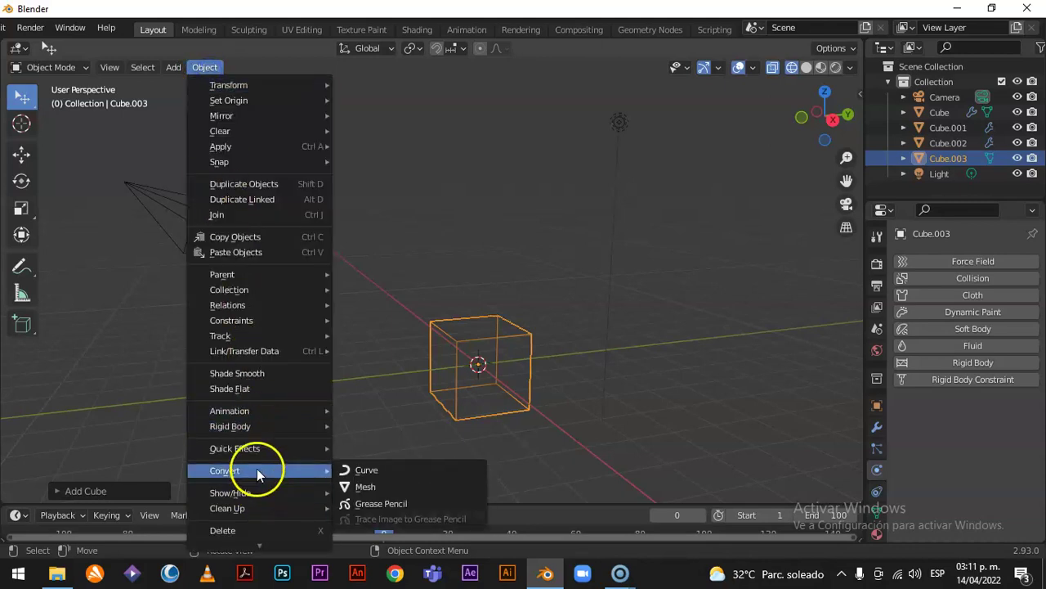
mouse_move(260, 450)
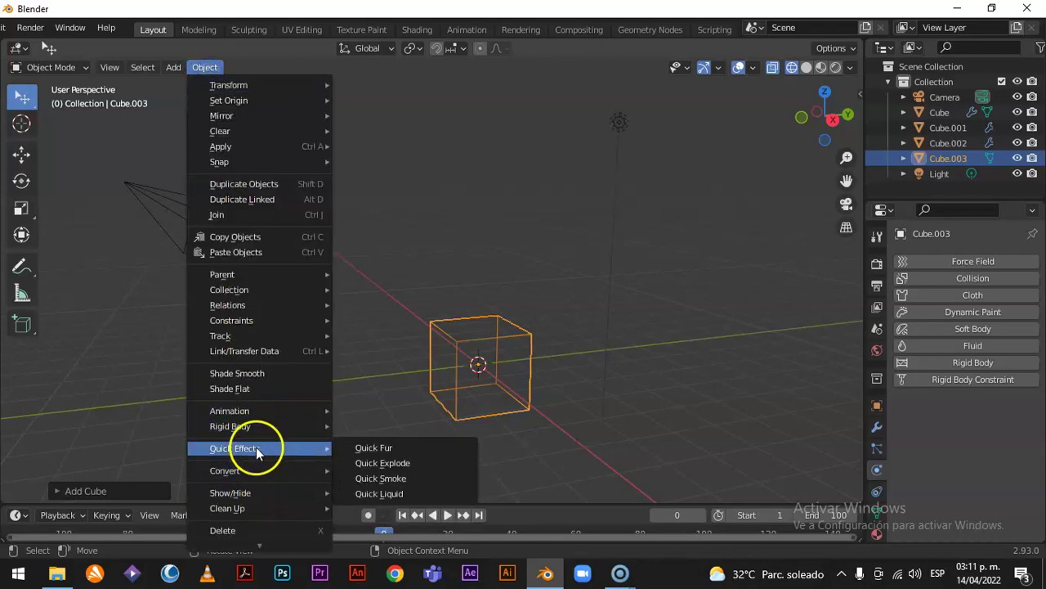
left_click(369, 493)
left_click(448, 414)
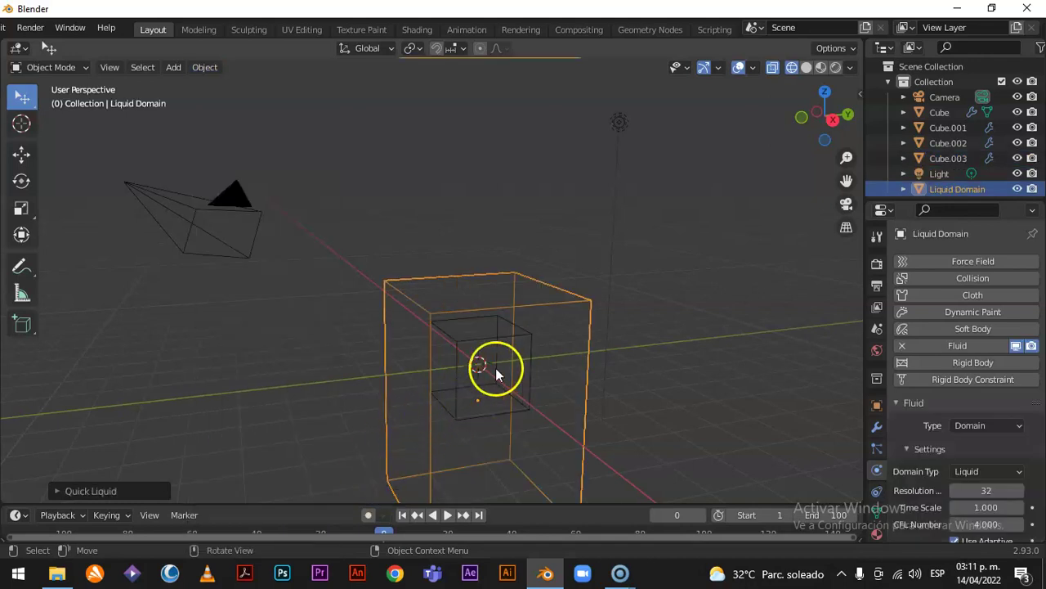
Move the liquid domain upward about 3 m along the global Z axis.
scroll(612, 284, "down", 2)
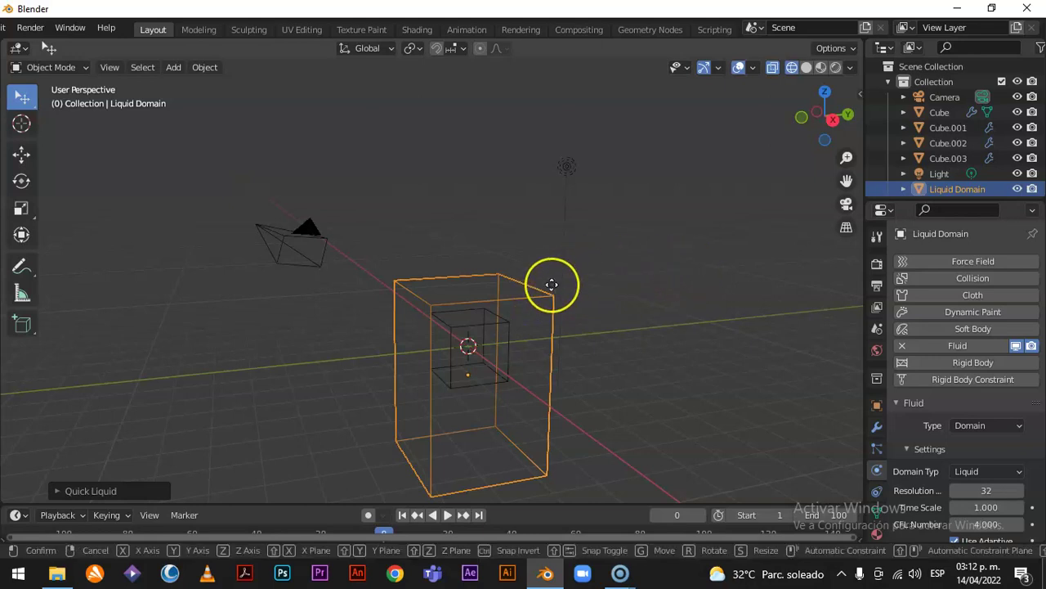
key("g")
key("z")
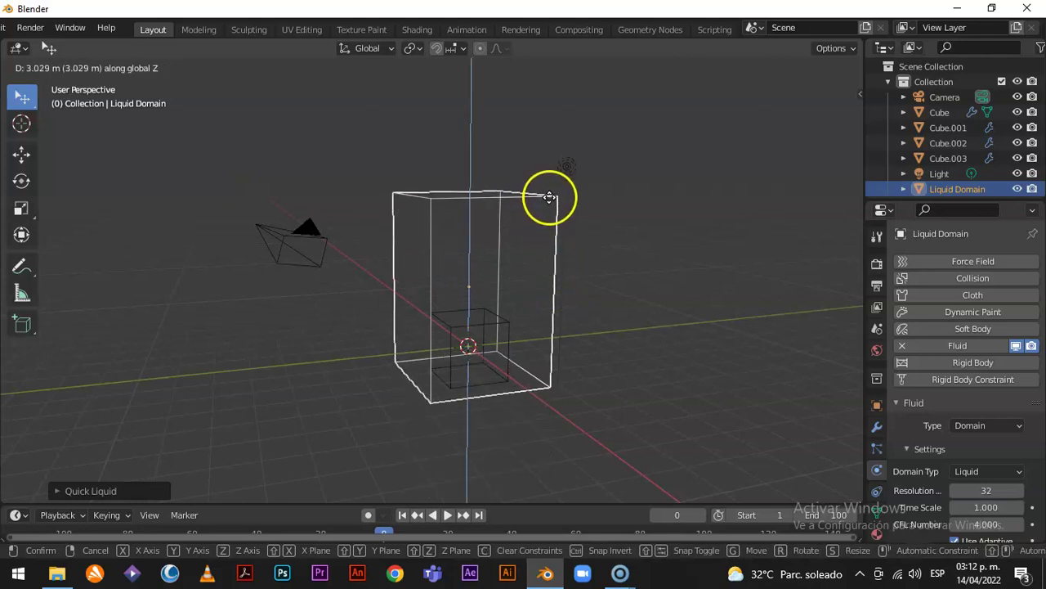
left_click(550, 207)
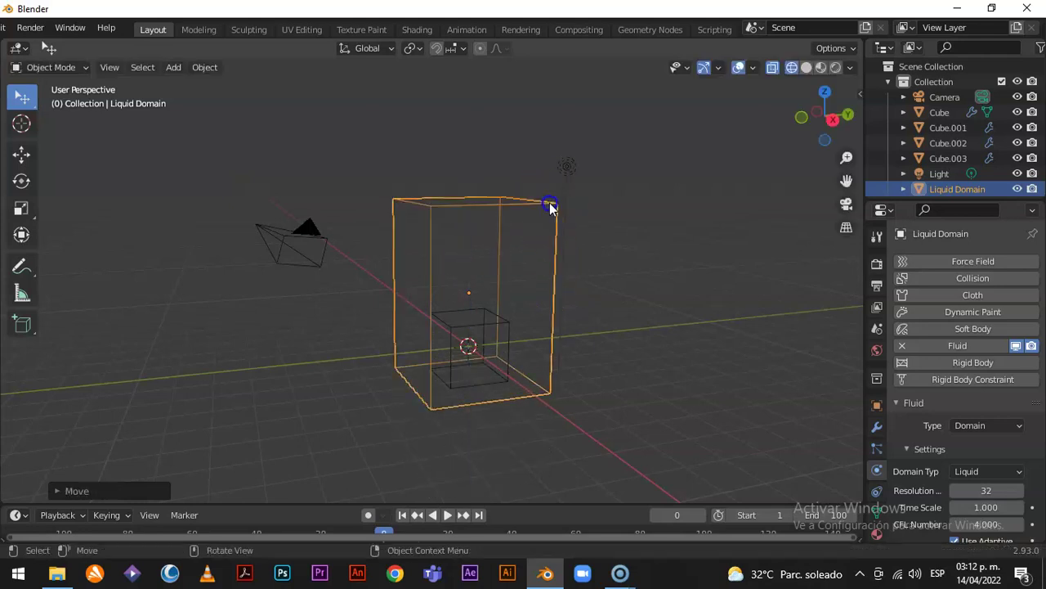
Move the inner cube straight up along the Z axis into the upper half of the liquid domain.
left_click(509, 325)
key("g")
key("z")
left_click(502, 241)
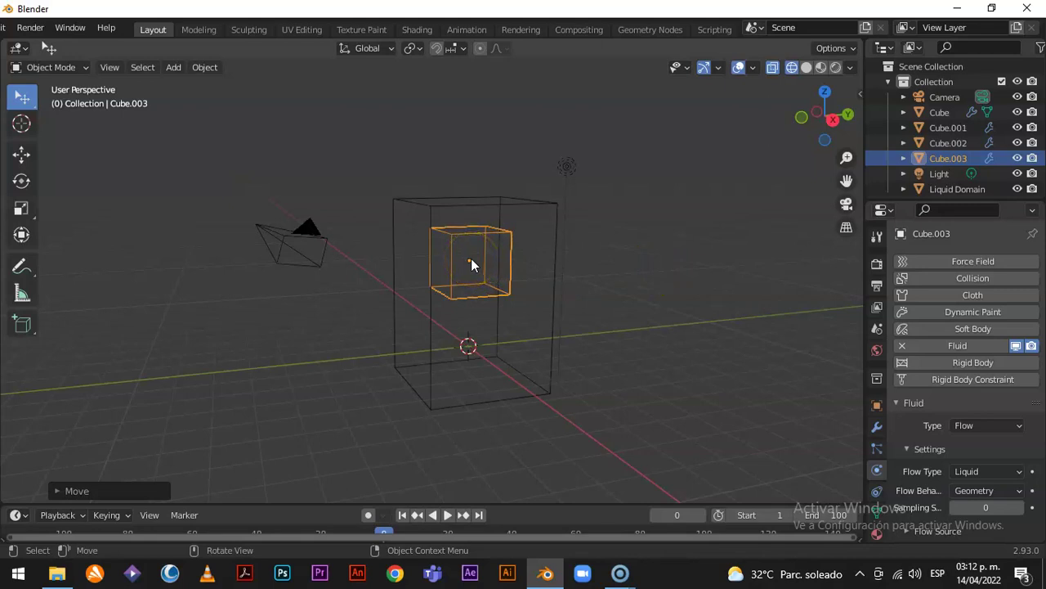
Round the inner cube with a level 2 Subdivision Surface.
key("ctrl")
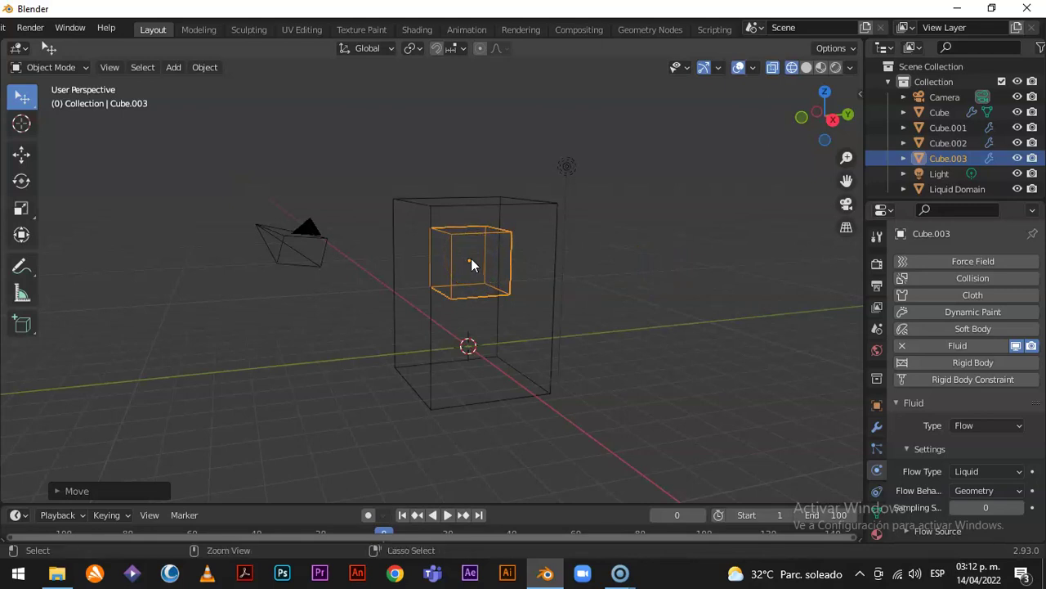
key("ctrl+2")
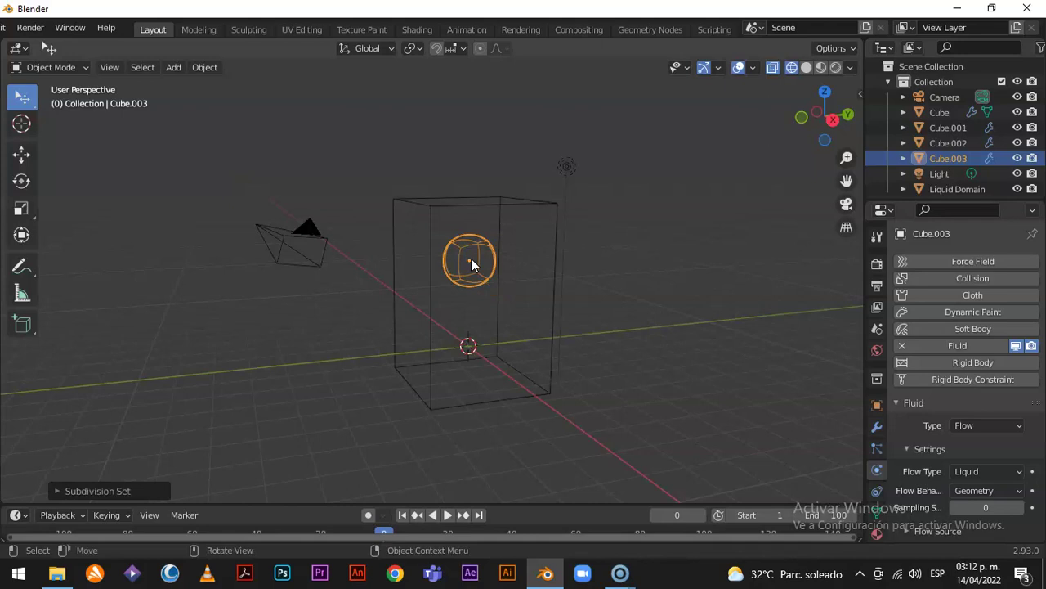
scroll(489, 259, "up", 3)
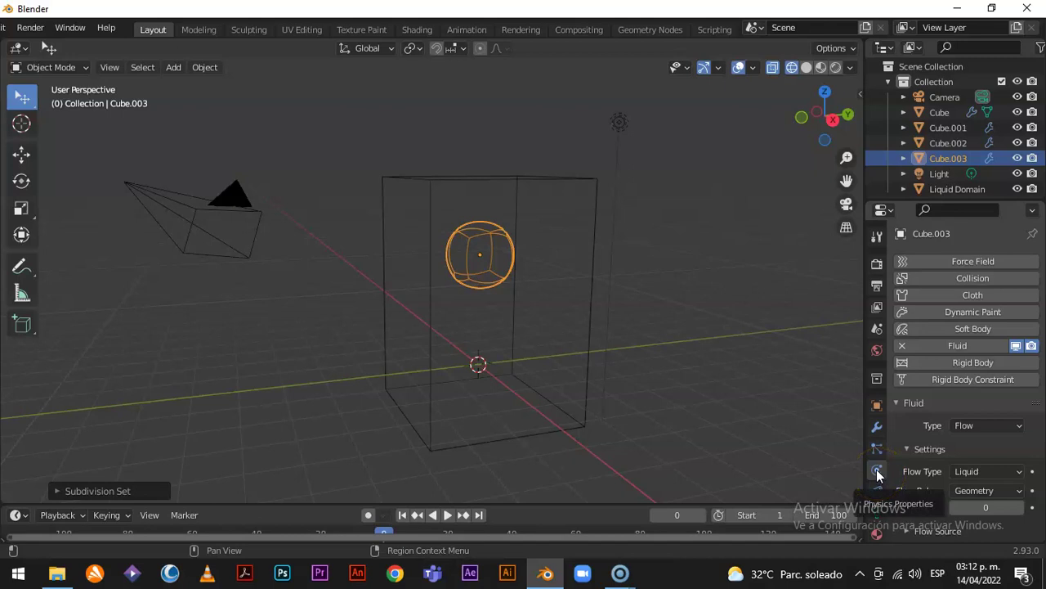
Set the rounded cube's fluid flow behavior to Inflow.
left_click(1005, 427)
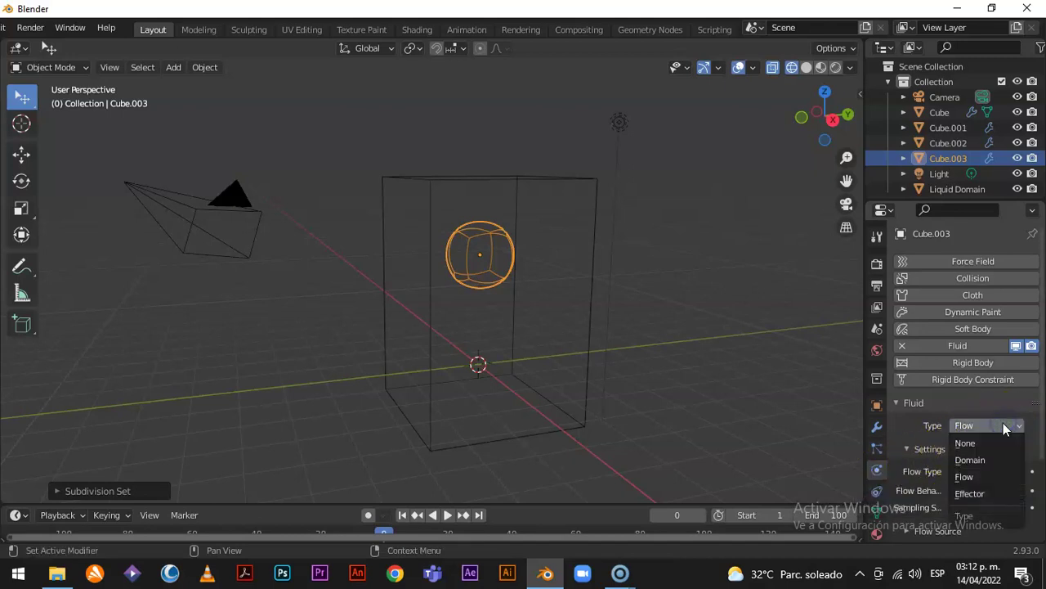
left_click(1005, 427)
scroll(1000, 453, "down", 3)
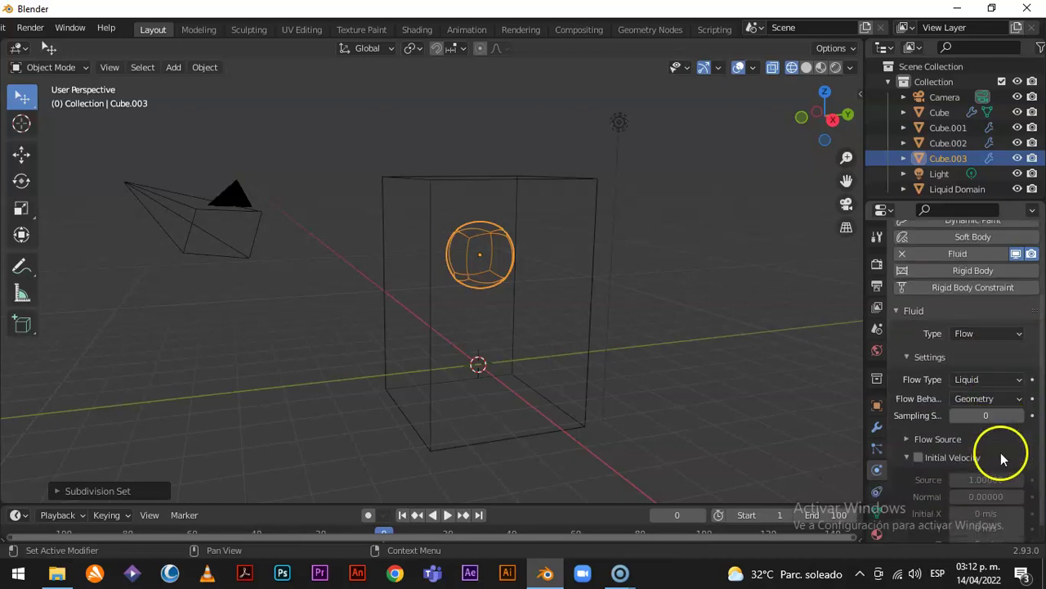
left_click(984, 399)
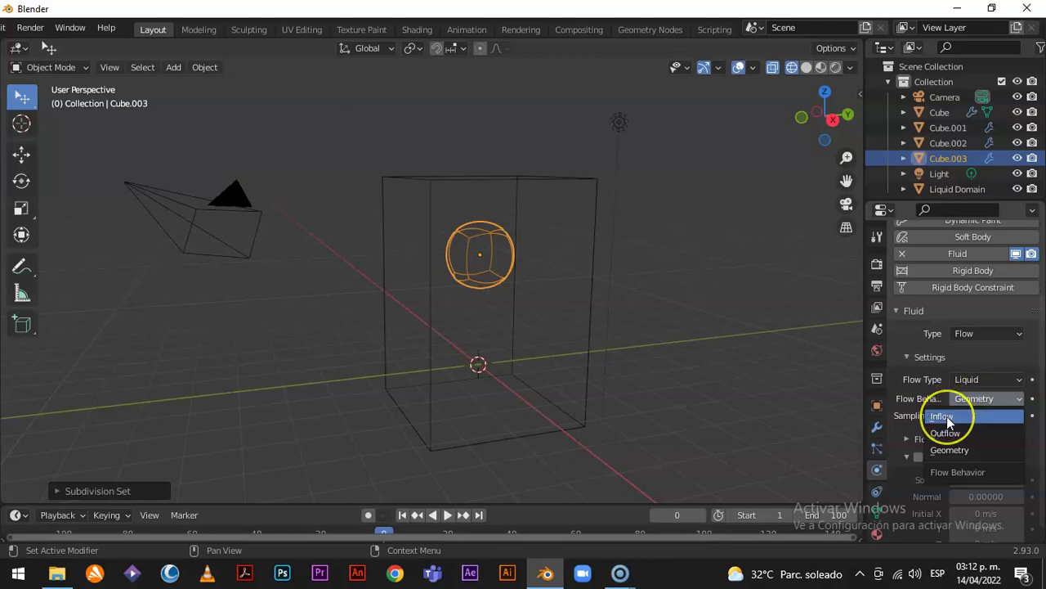
left_click(946, 417)
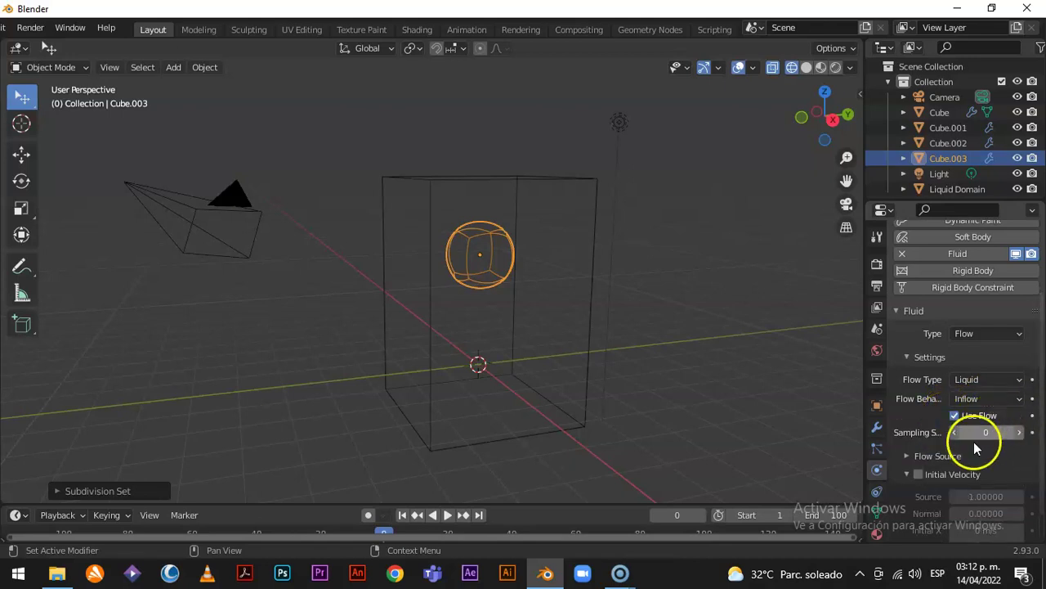
Enable Initial Velocity for the inflow cube and set its Z velocity to -1 m/s.
scroll(997, 464, "down", 1)
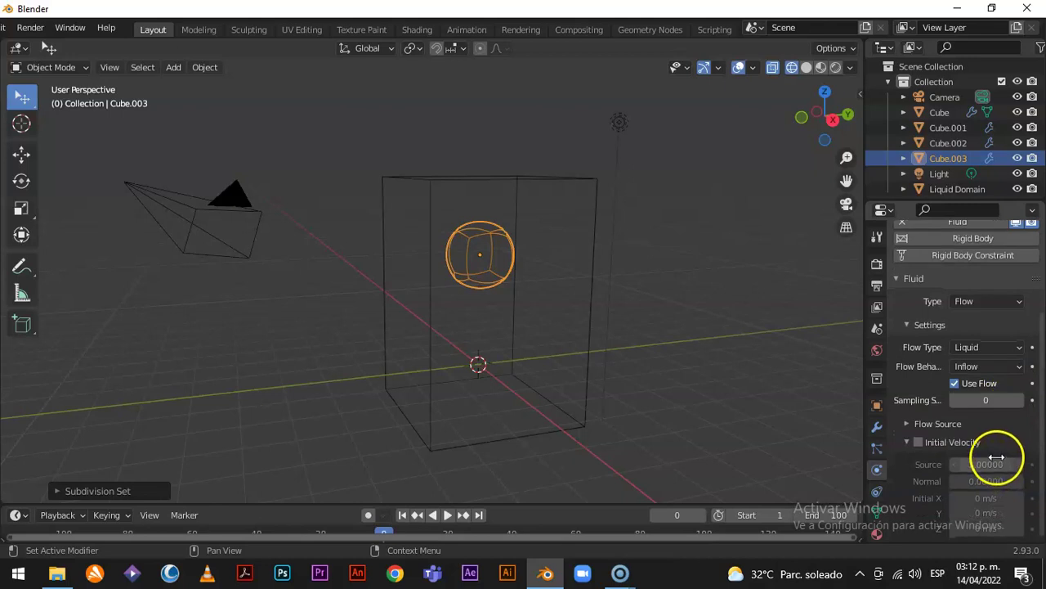
left_click(918, 442)
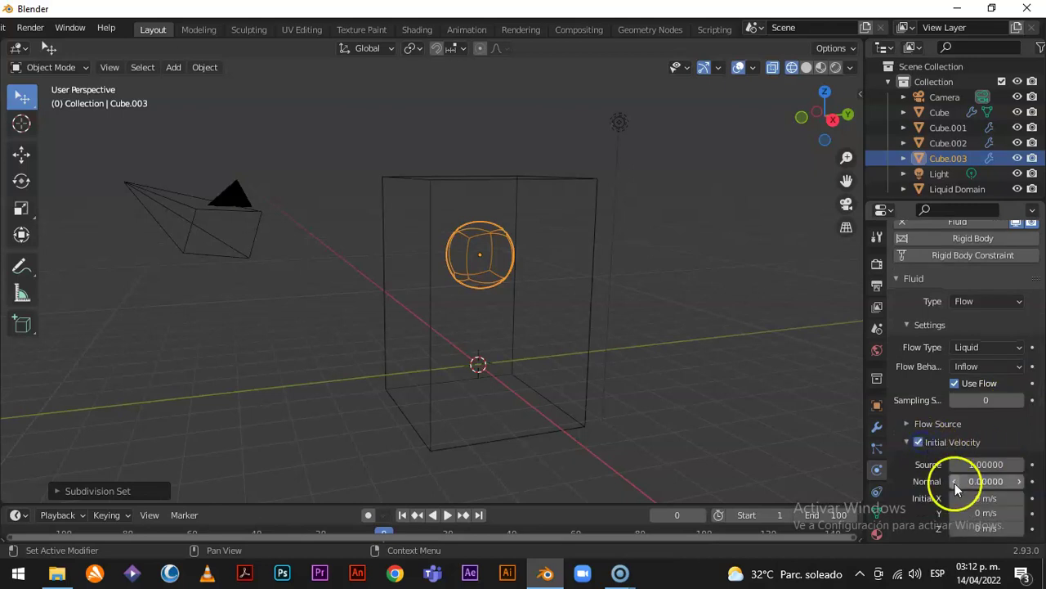
left_click(984, 528)
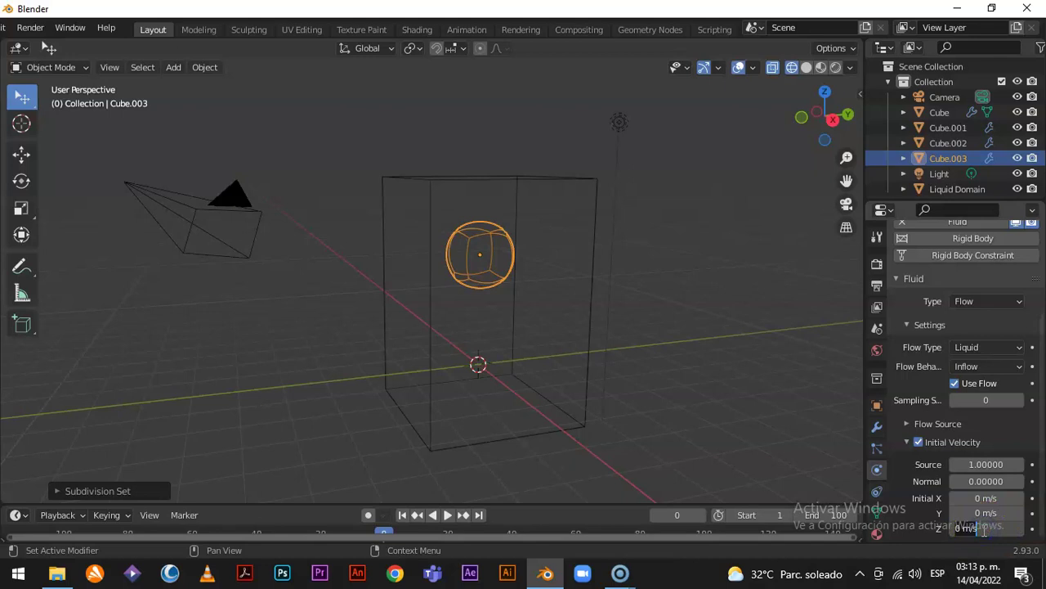
type("1")
key("Return")
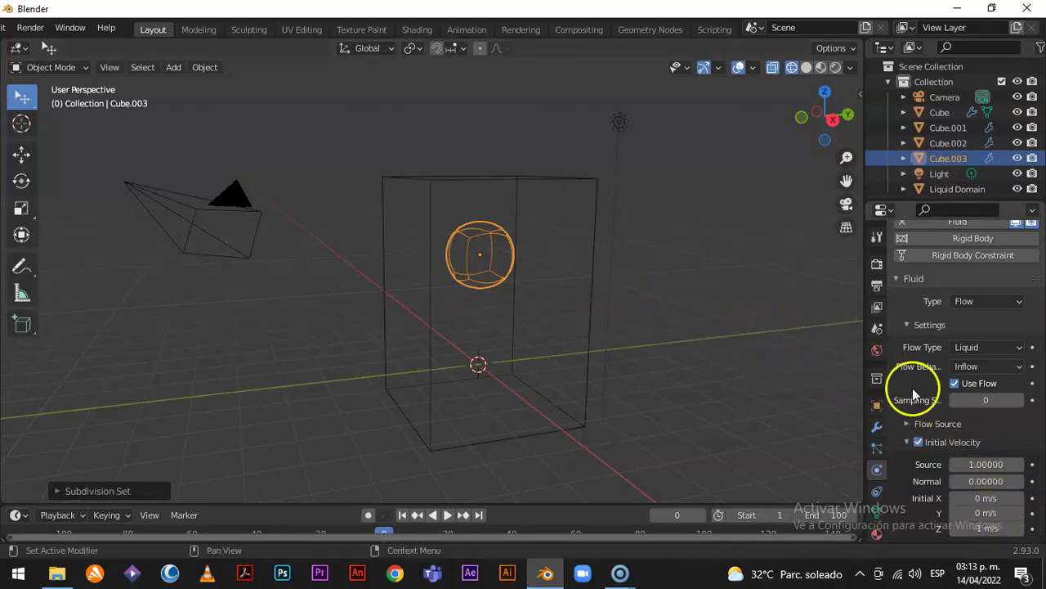
Set the liquid domain's resolution divisions to 64.
scroll(993, 417, "up", 1)
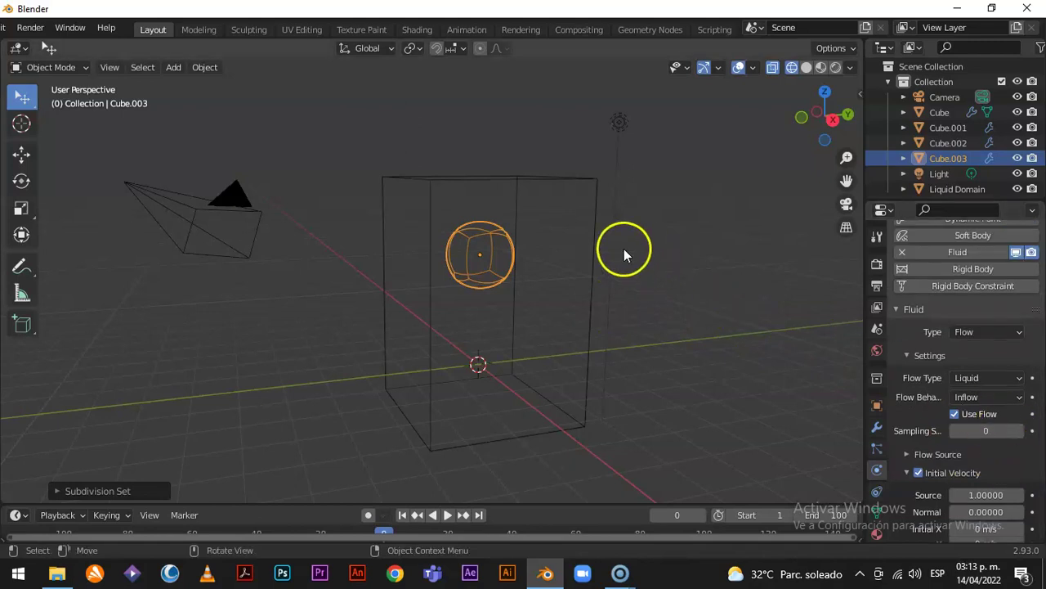
left_click(594, 260)
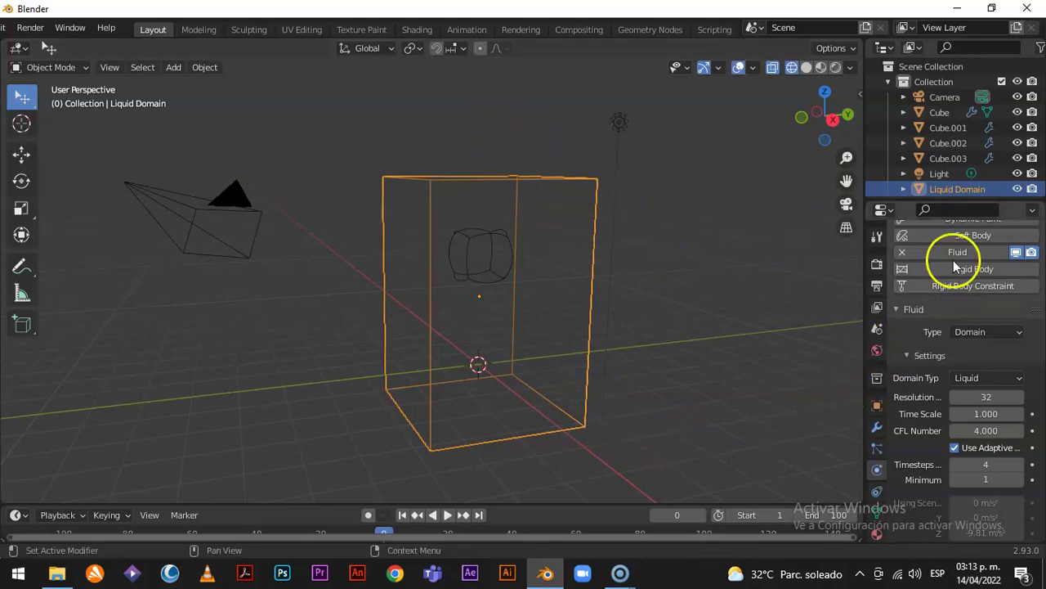
left_click(994, 397)
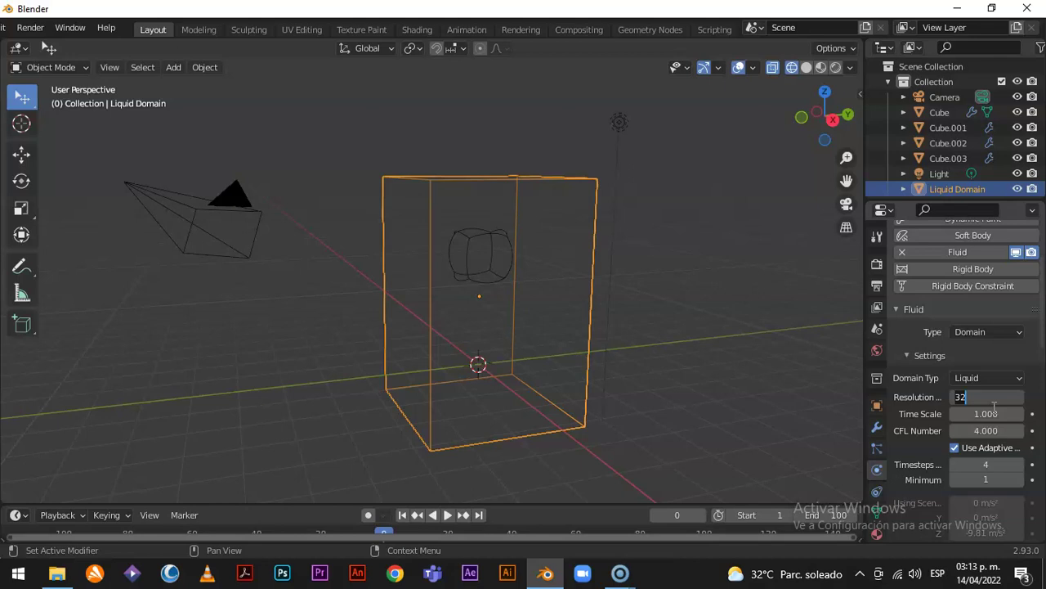
type("64")
Enable Mesh generation in the liquid domain's fluid settings.
scroll(1041, 391, "down", 1)
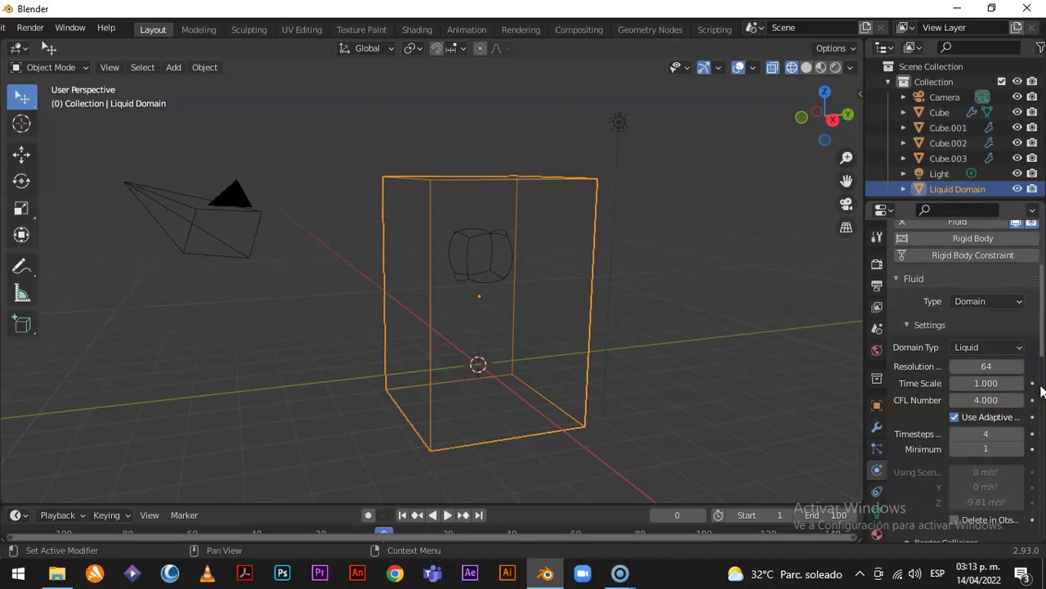
scroll(1043, 392, "down", 1)
scroll(1041, 391, "down", 10)
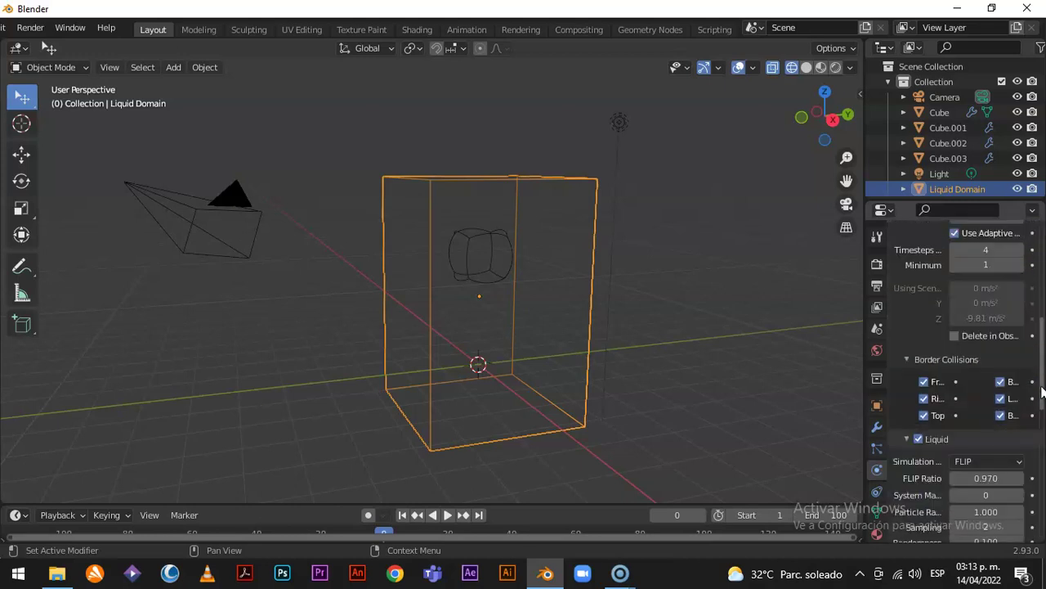
scroll(1041, 391, "down", 9)
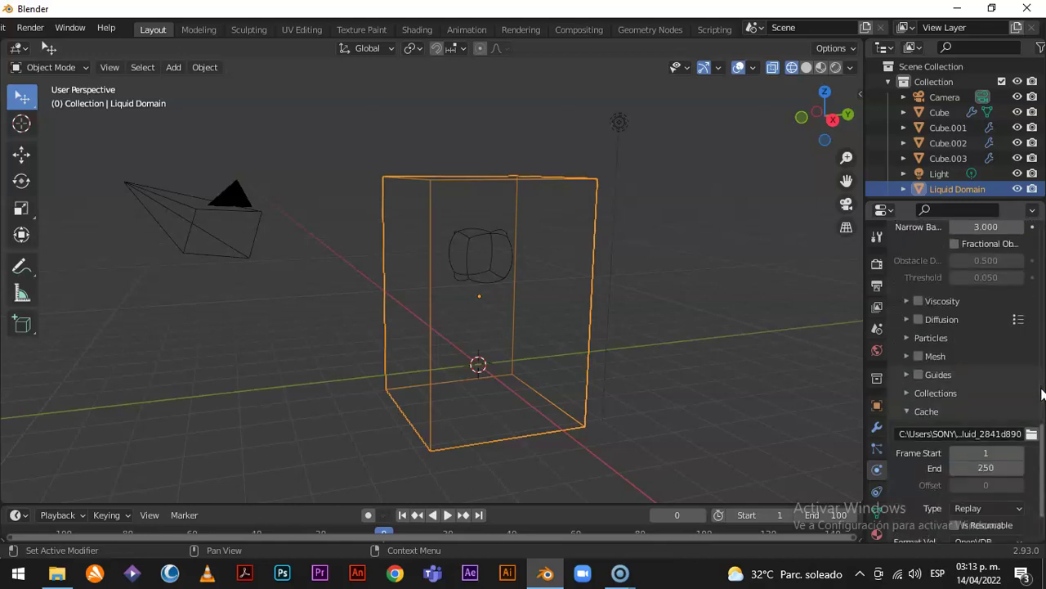
scroll(1032, 387, "up", 1)
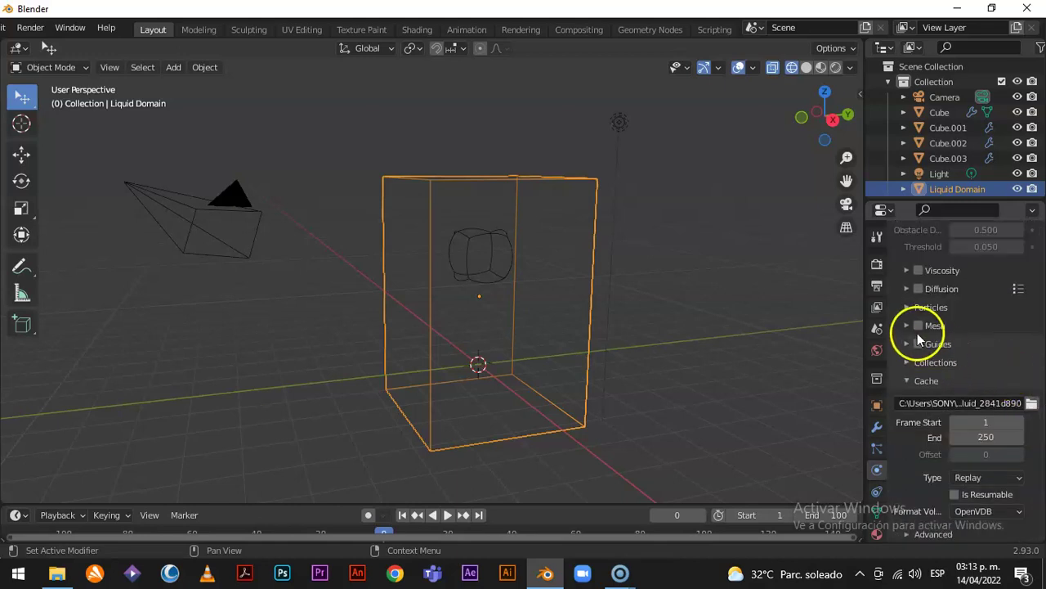
left_click(919, 327)
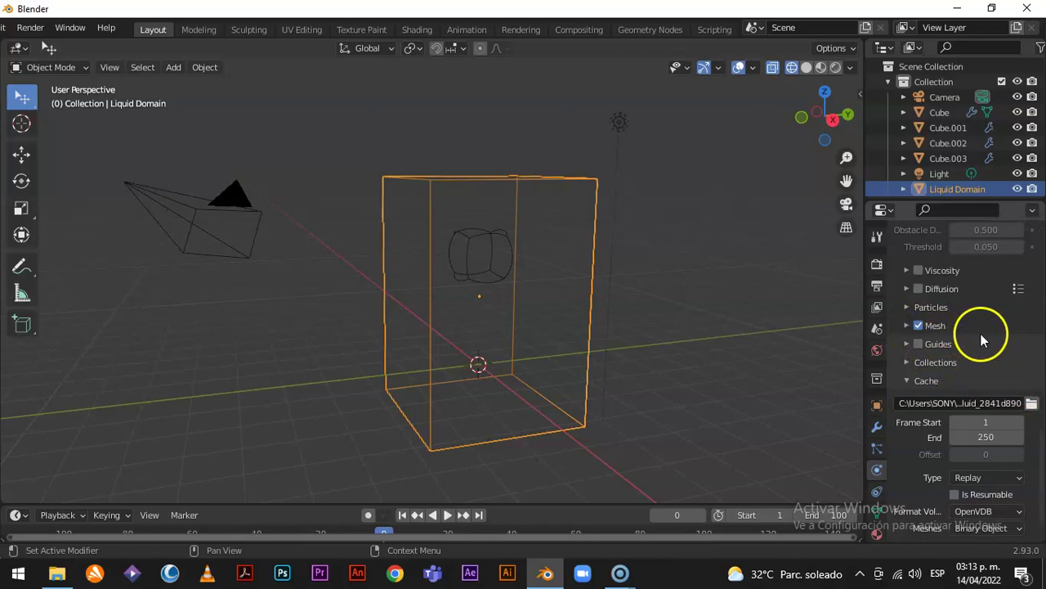
Set the end frame to 50 for both the fluid cache and the scene timeline.
left_click(1006, 438)
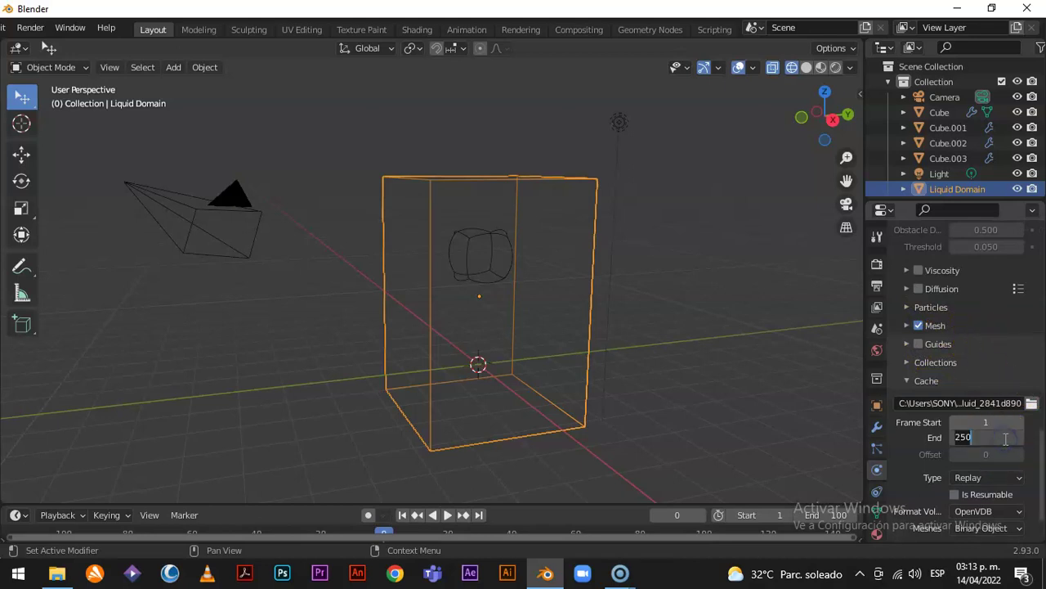
type("50")
left_click(830, 515)
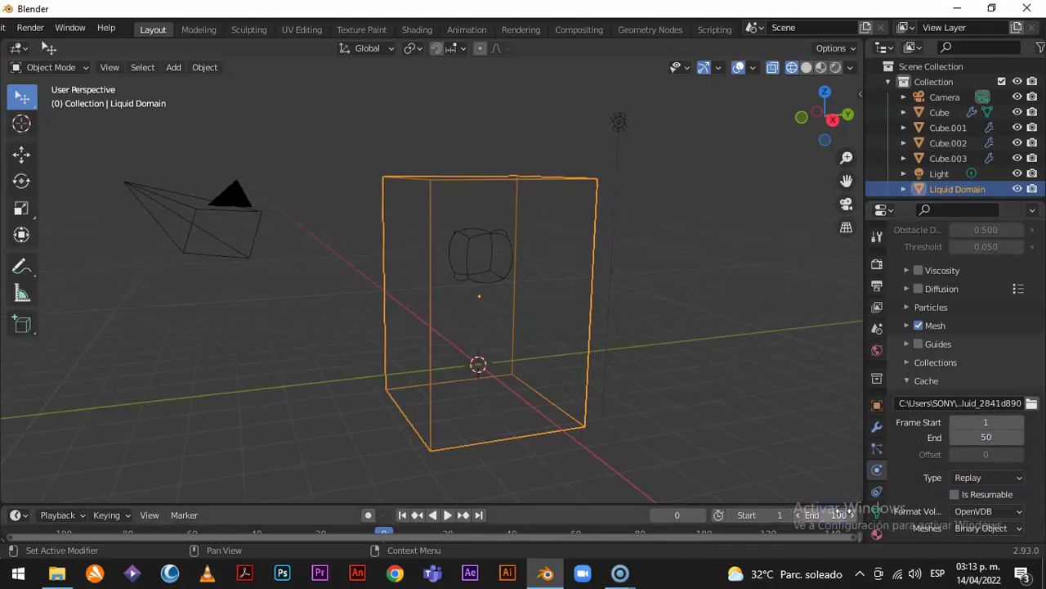
left_click(839, 516)
type("50")
left_click(829, 420)
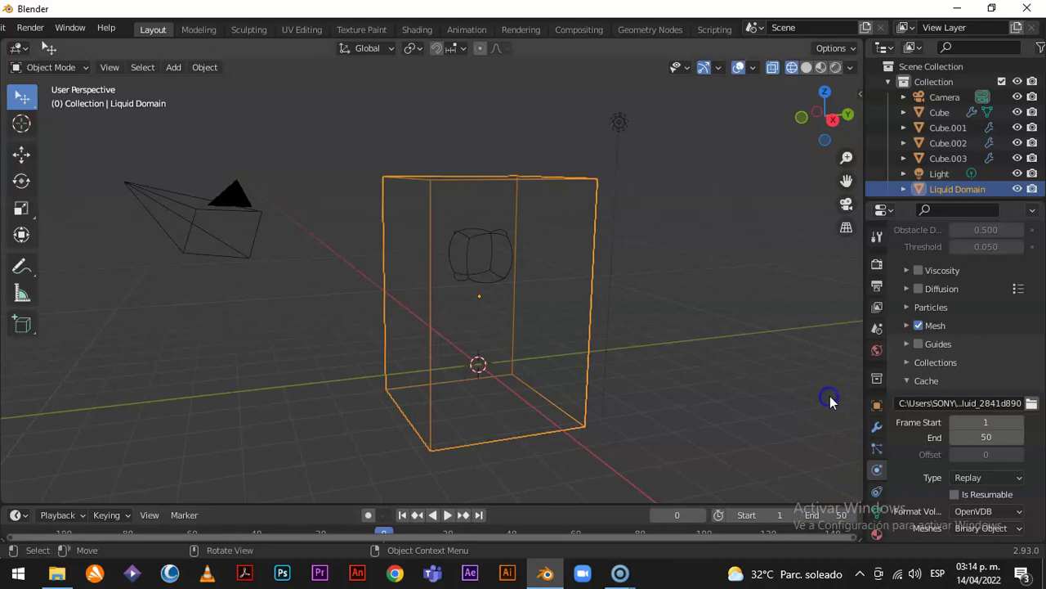
scroll(953, 420, "down", 3)
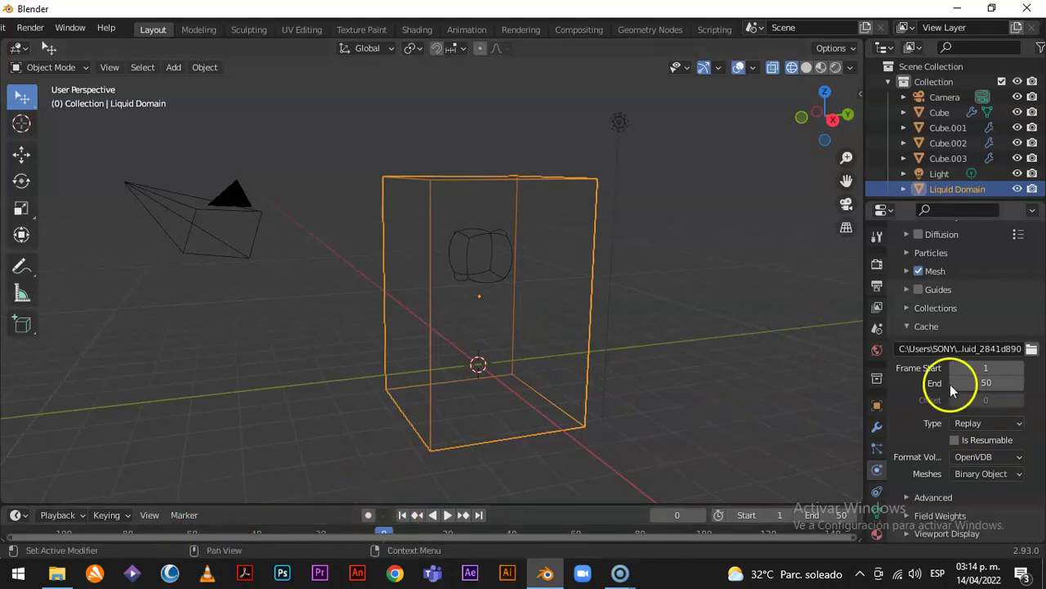
Set the liquid domain's cache type to All.
left_click(975, 427)
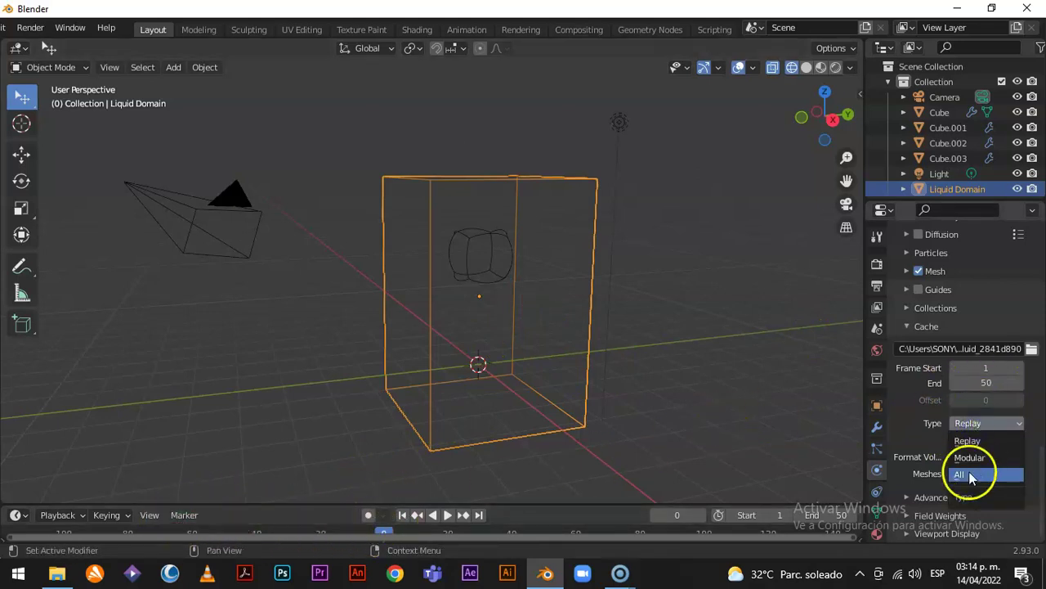
left_click(971, 470)
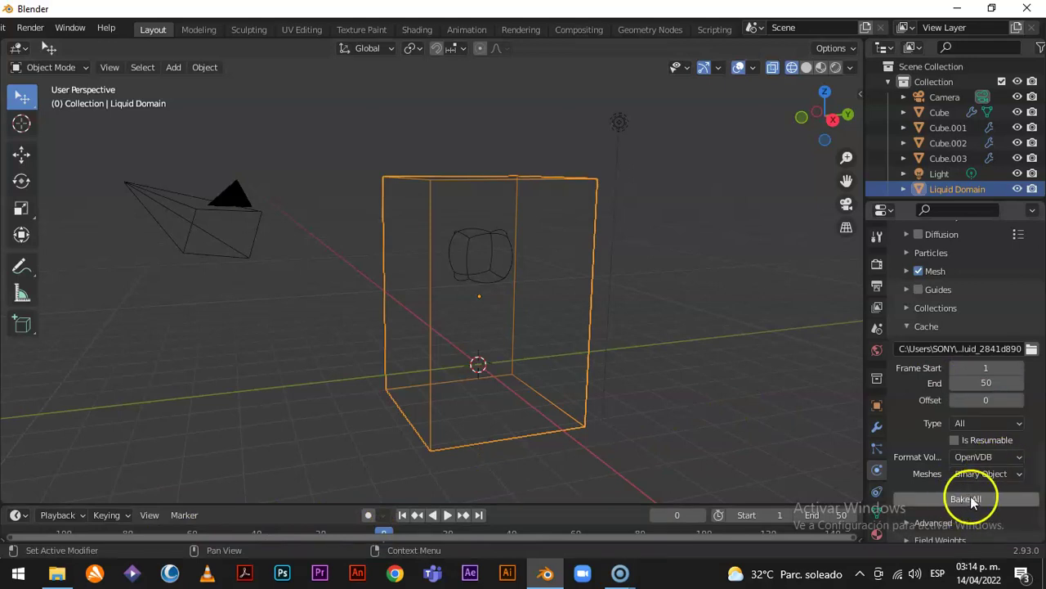
scroll(1024, 437, "down", 1)
scroll(1028, 431, "up", 1)
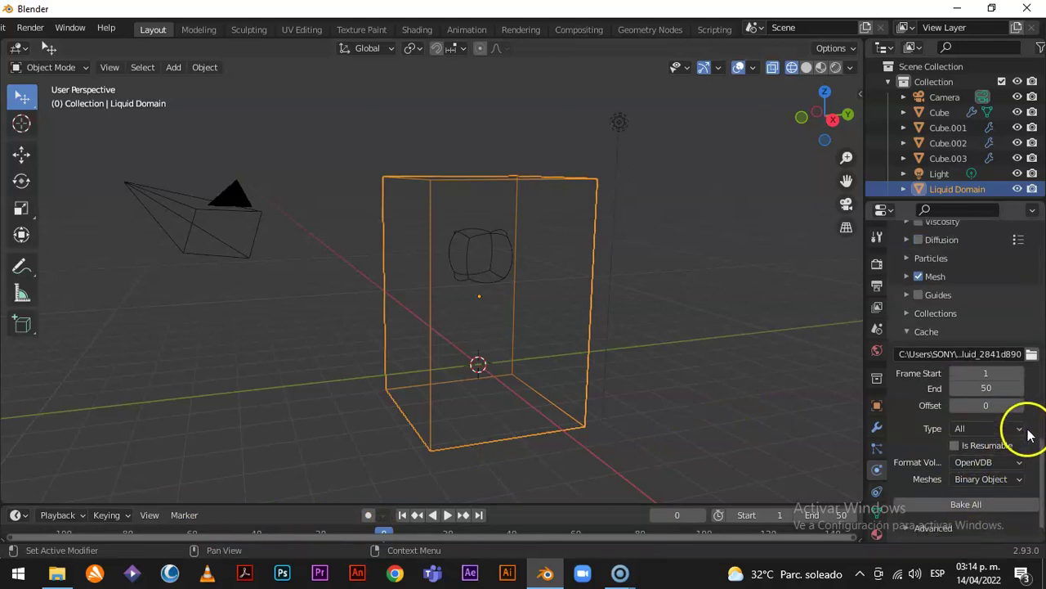
Set the existing propio folder inside blender_a09920 as the liquid domain's cache directory.
left_click(1031, 355)
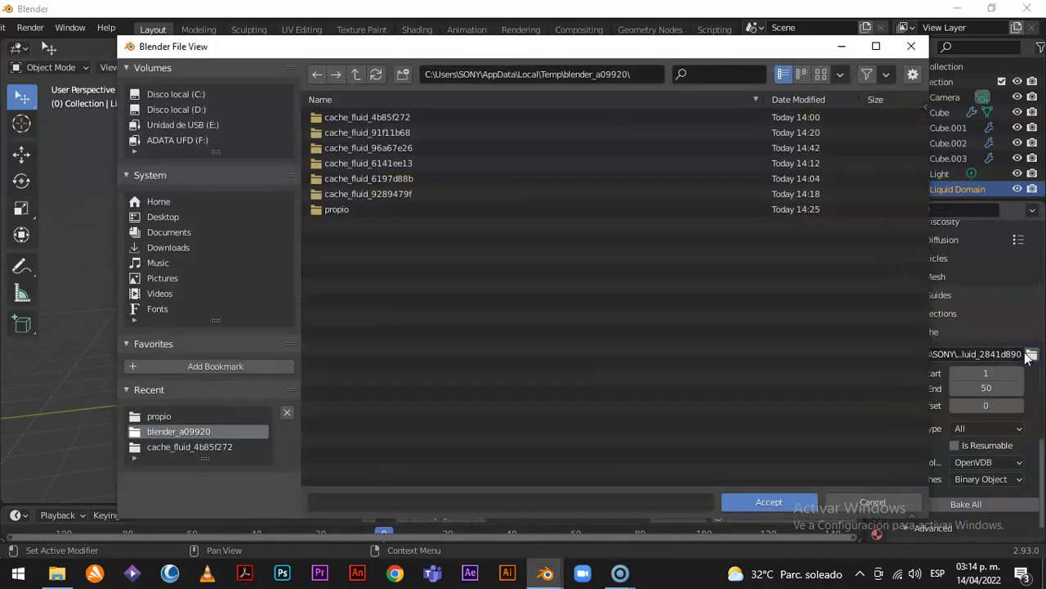
left_click(343, 209)
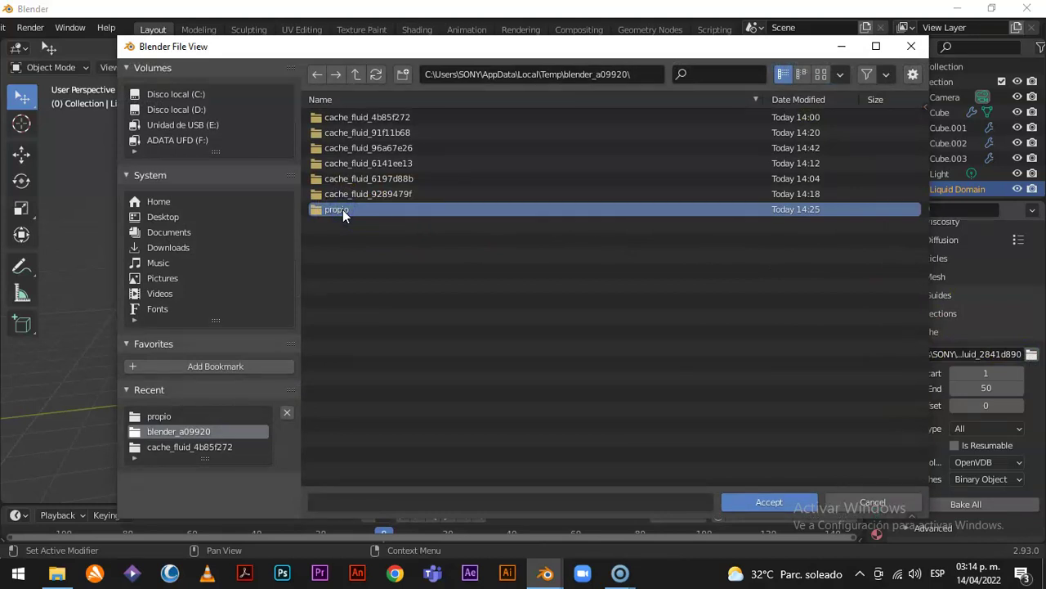
double_click(342, 209)
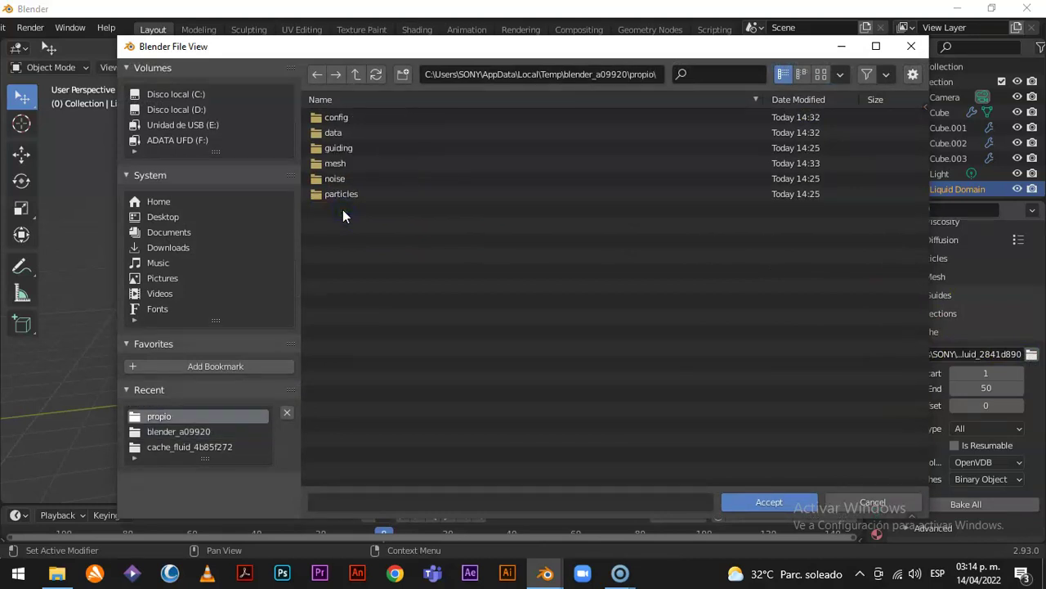
left_click(768, 502)
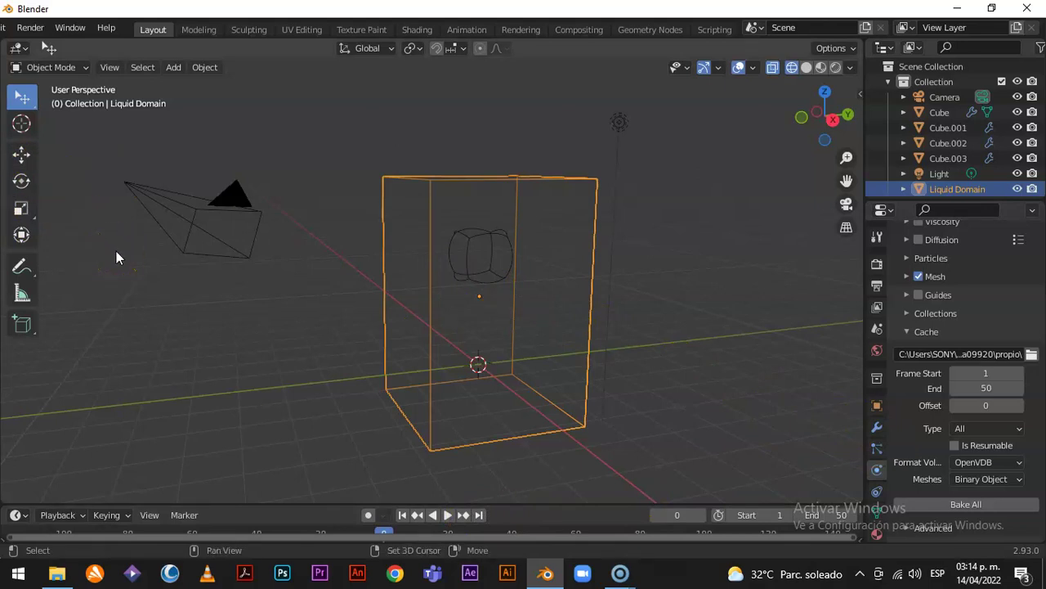
Add a mesh cube at the 3D cursor, inside the liquid domain below the inflow object.
key("shift+a")
mouse_move(116, 250)
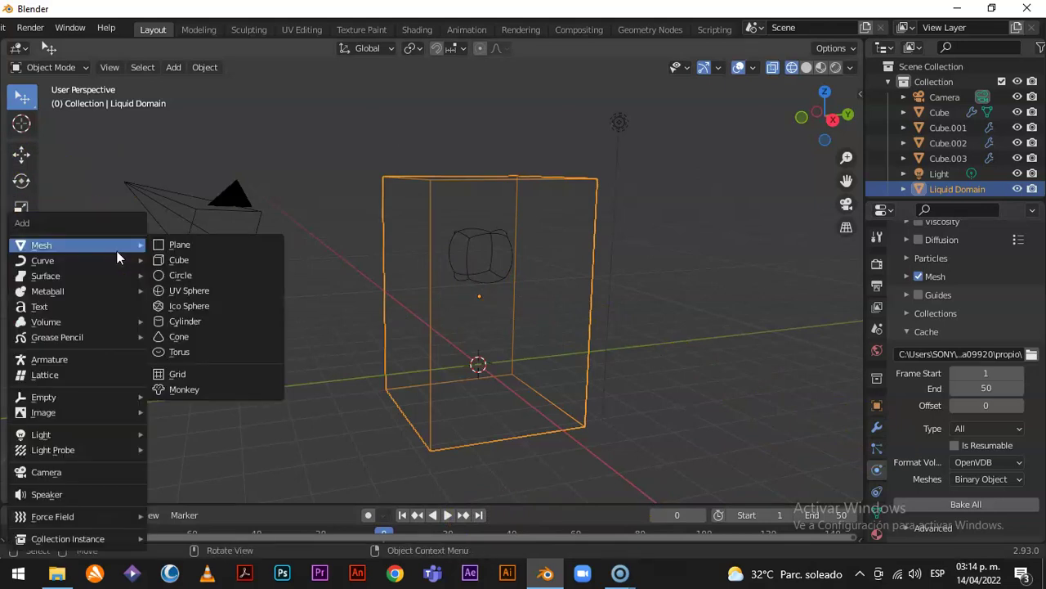
left_click(173, 260)
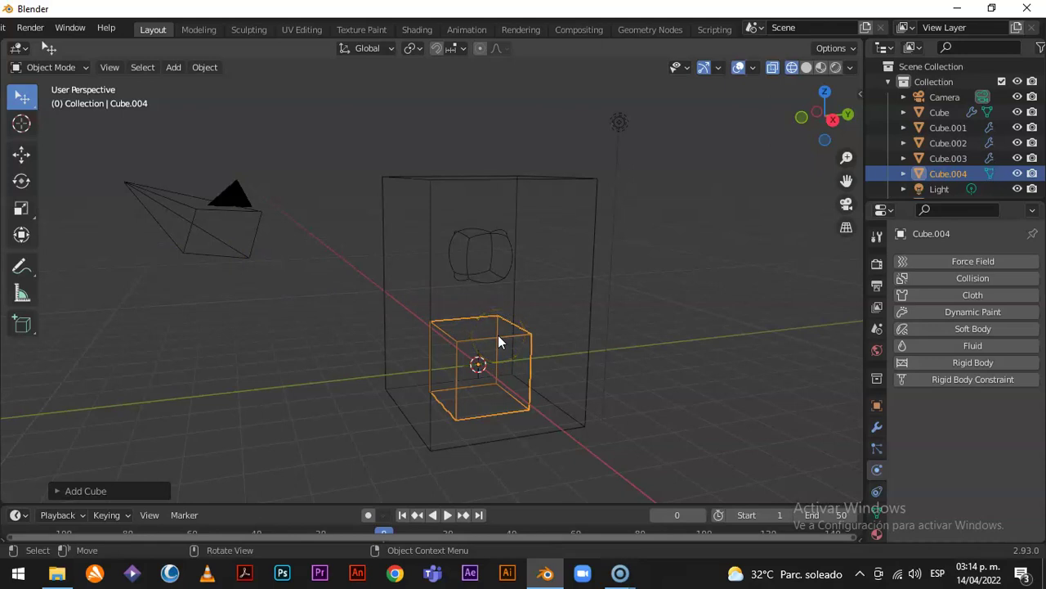
Flatten the new cube along the Z axis into a thin slab and tilt it slightly about the Y axis.
key("s")
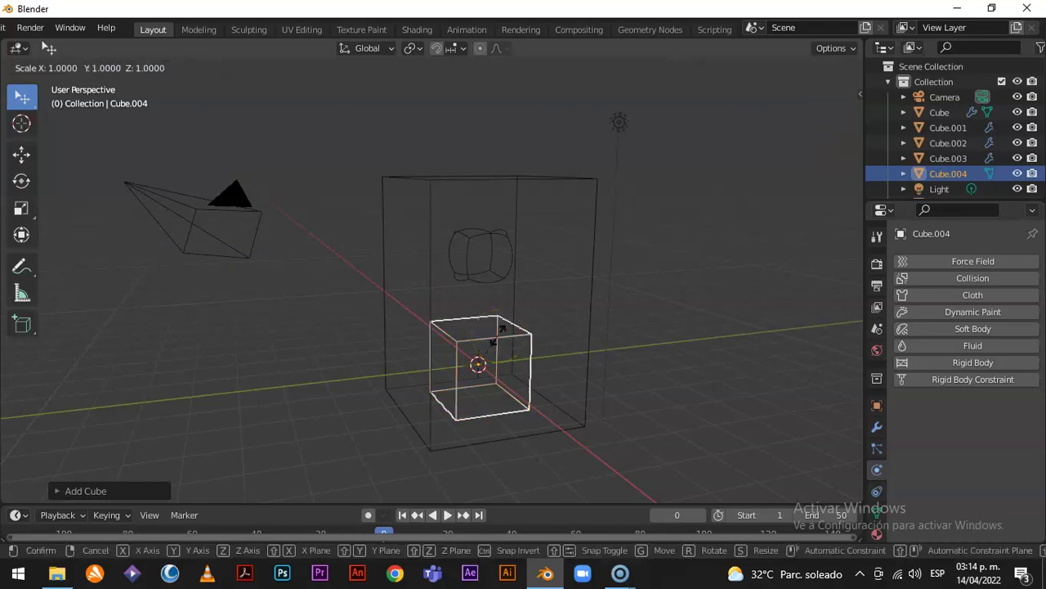
key("z")
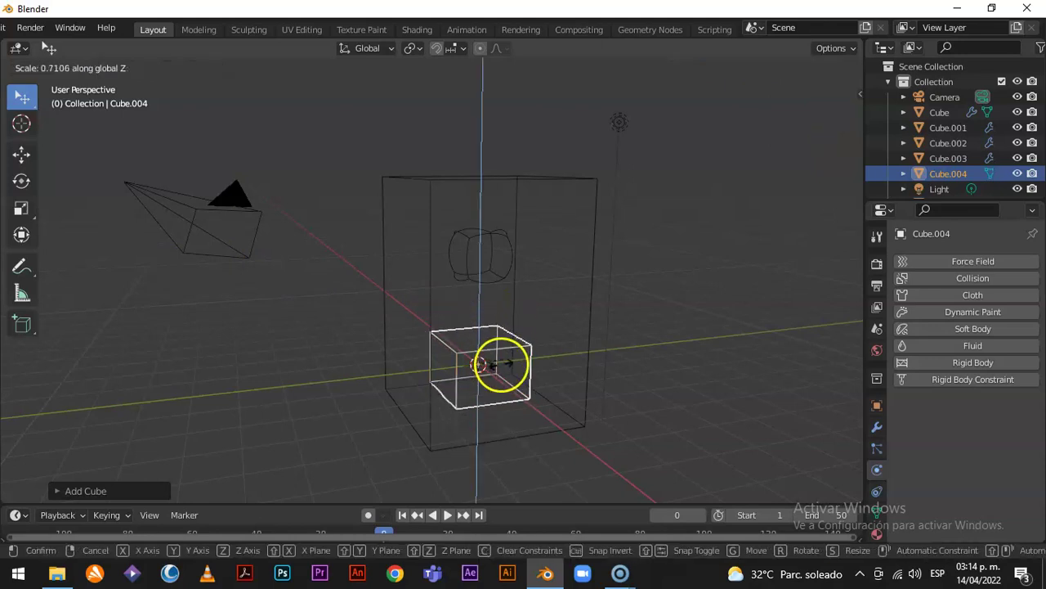
left_click(503, 366)
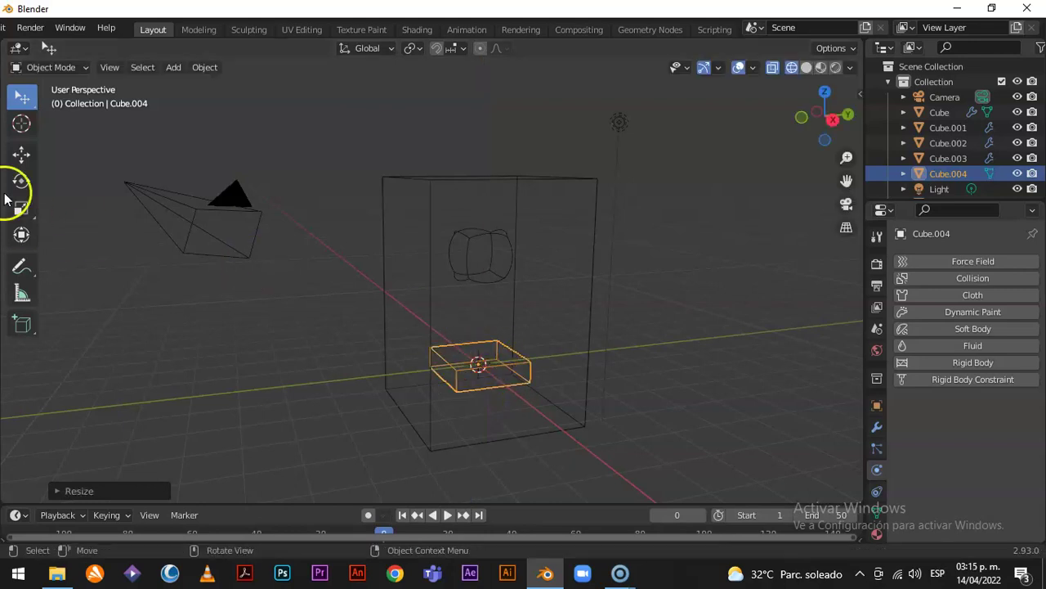
left_click(30, 182)
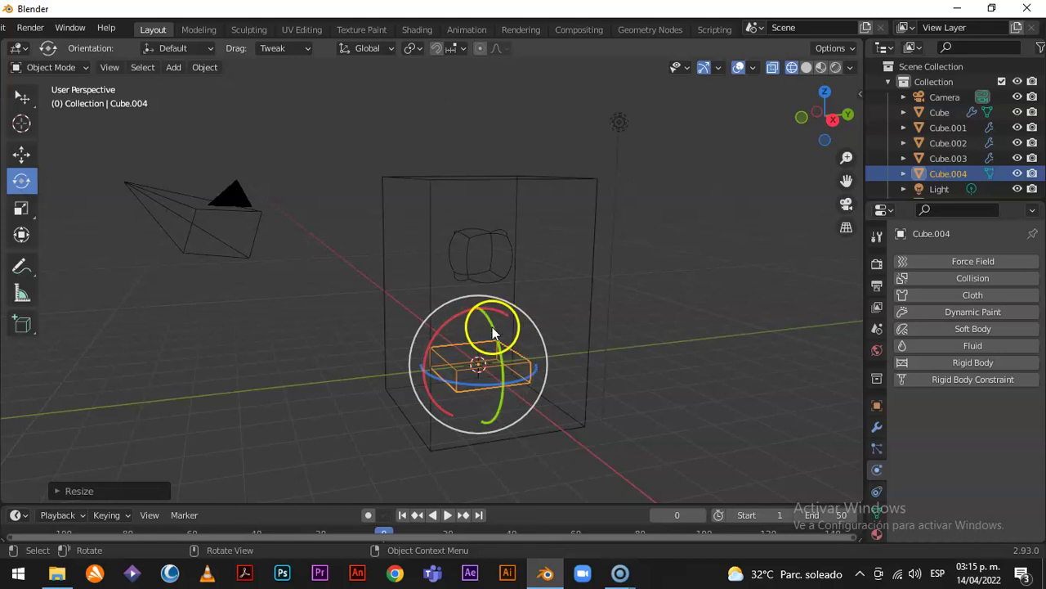
left_click_drag(490, 328, 583, 349)
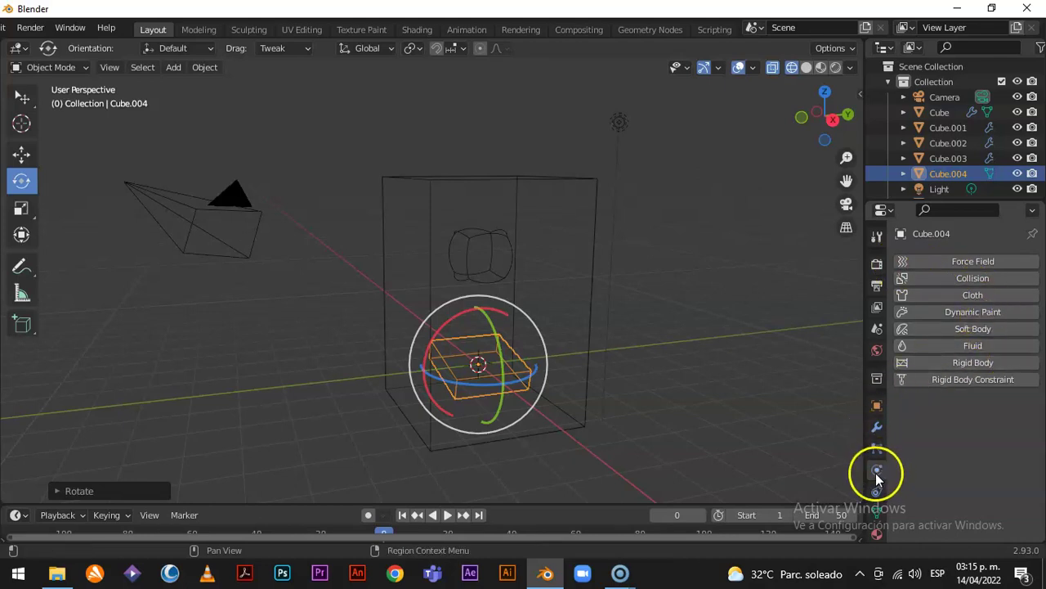
Add Fluid physics to the tilted slab with type Effector and set its sampling substeps to 3.
left_click(956, 348)
left_click(975, 425)
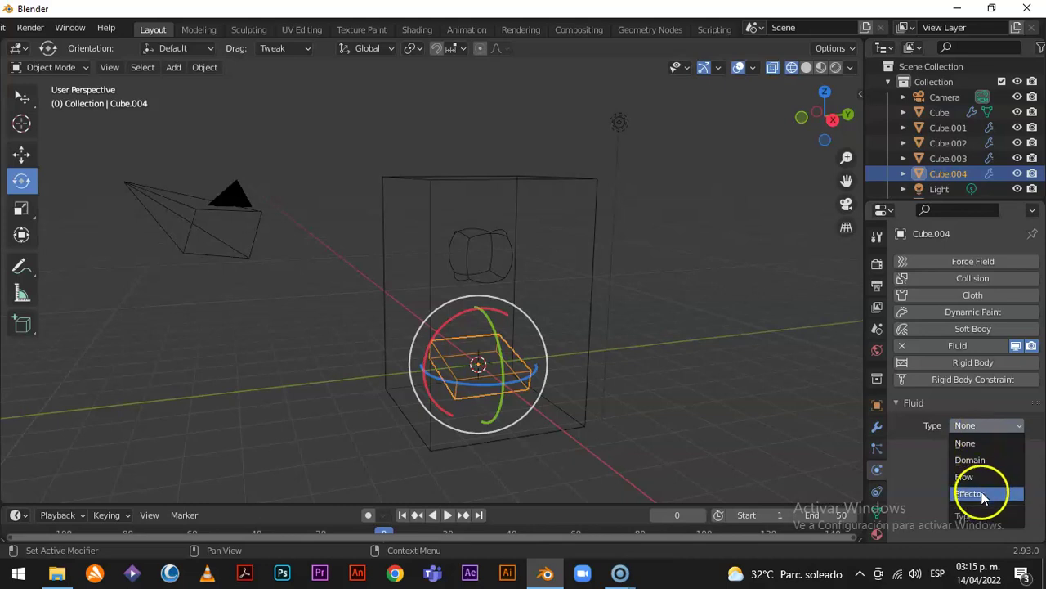
left_click(980, 493)
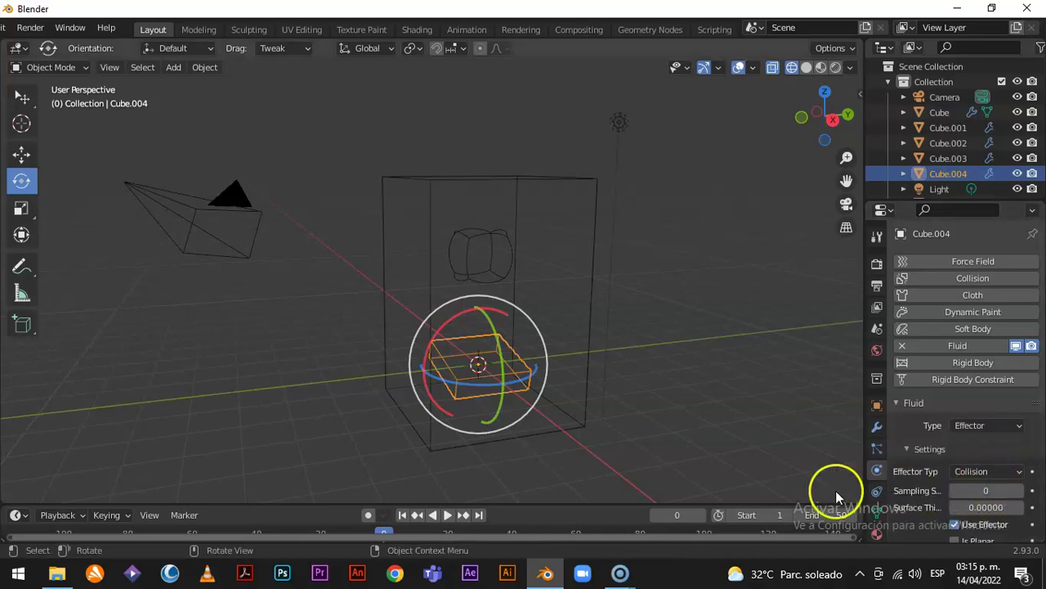
left_click(987, 492)
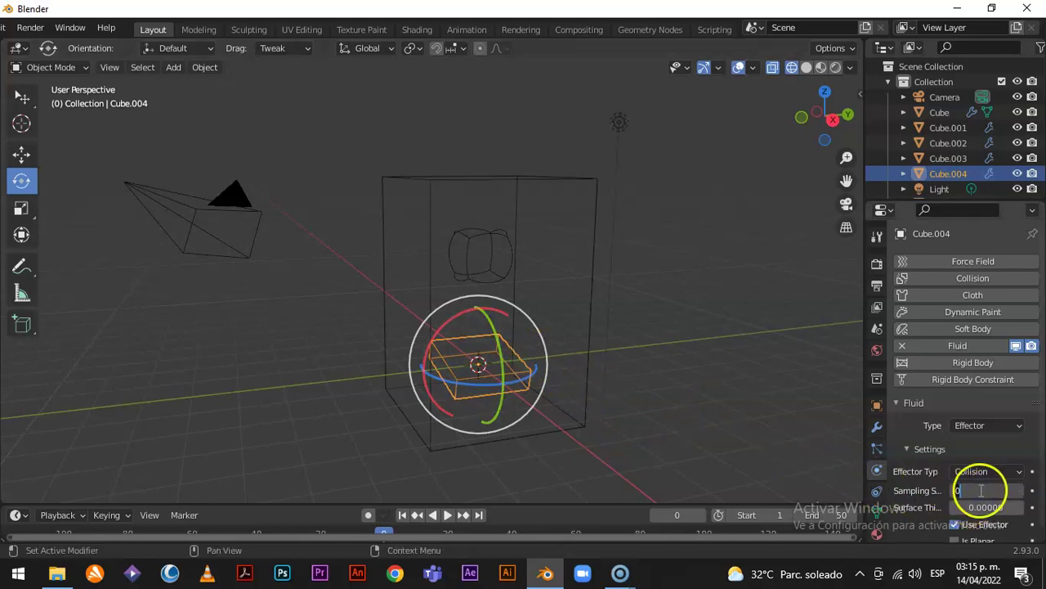
type("6")
key("BackSpace")
type("3")
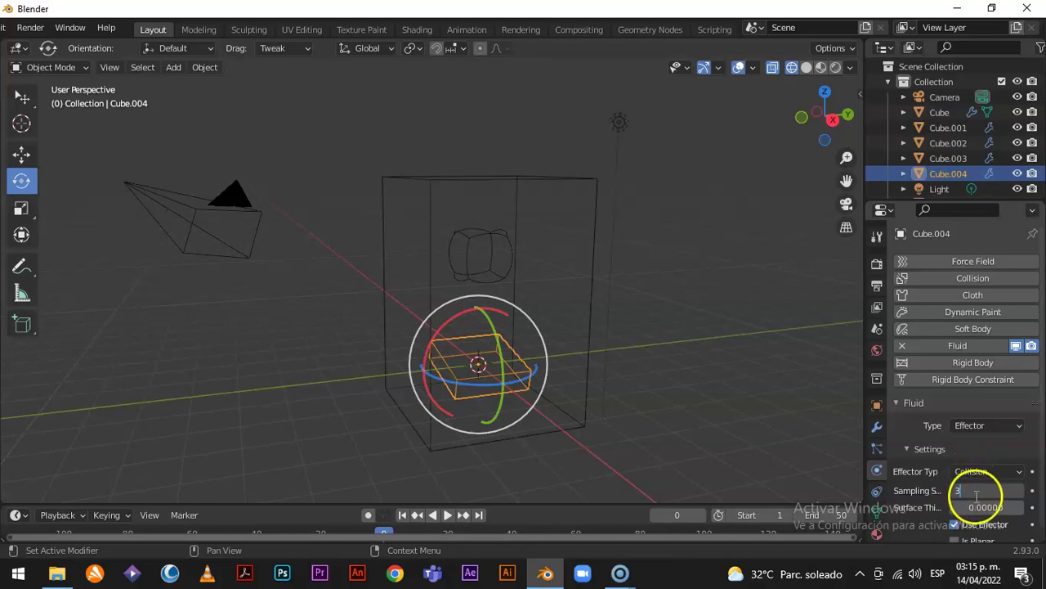
key("Return")
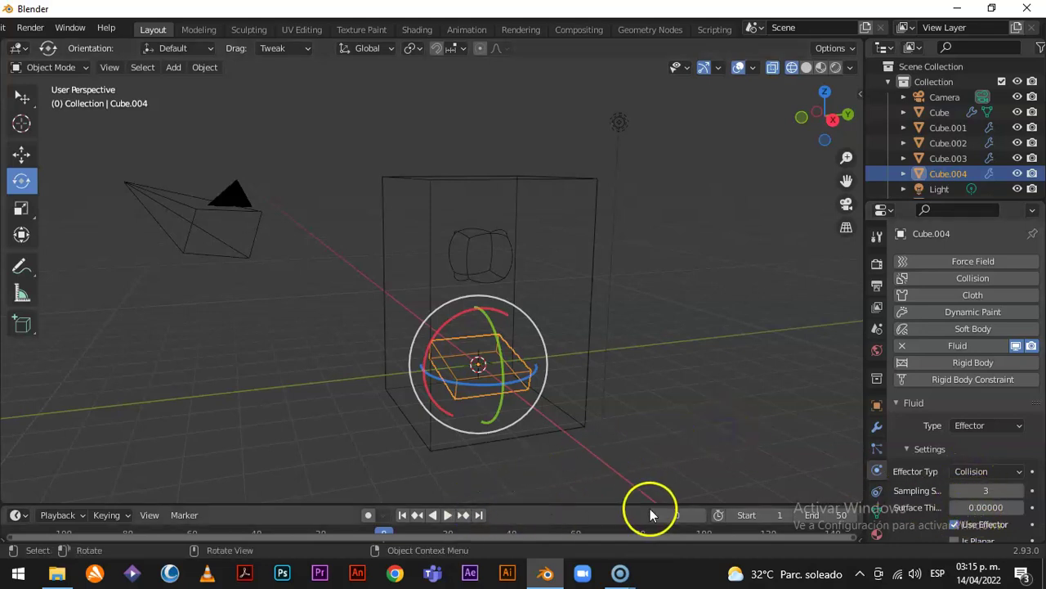
Play the animation to check the liquid simulation, stop it and move the playhead back to frame 12.
left_click(449, 515)
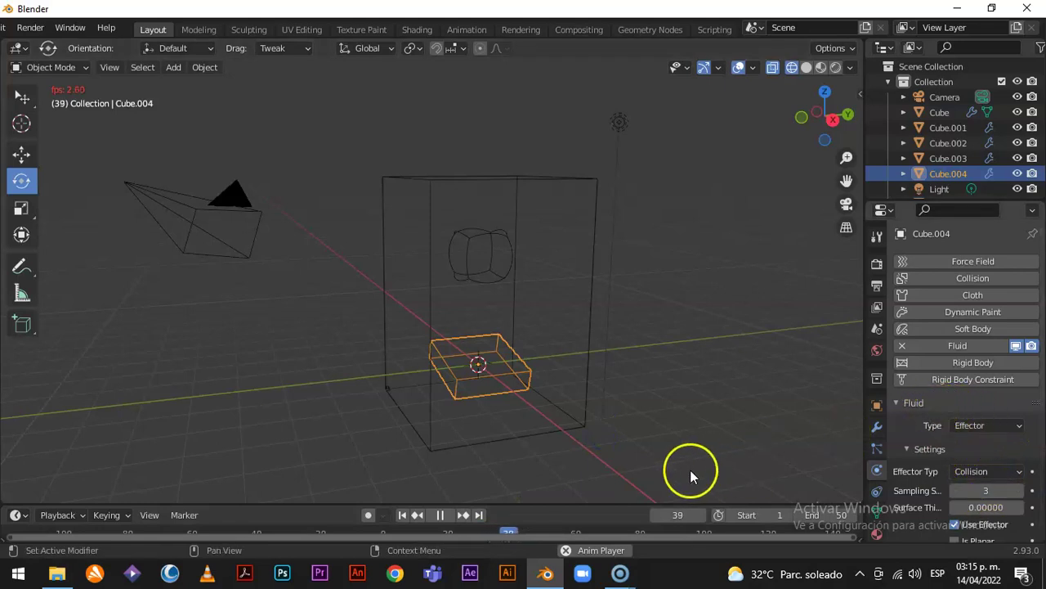
left_click(452, 520)
left_click_drag(542, 537, 424, 534)
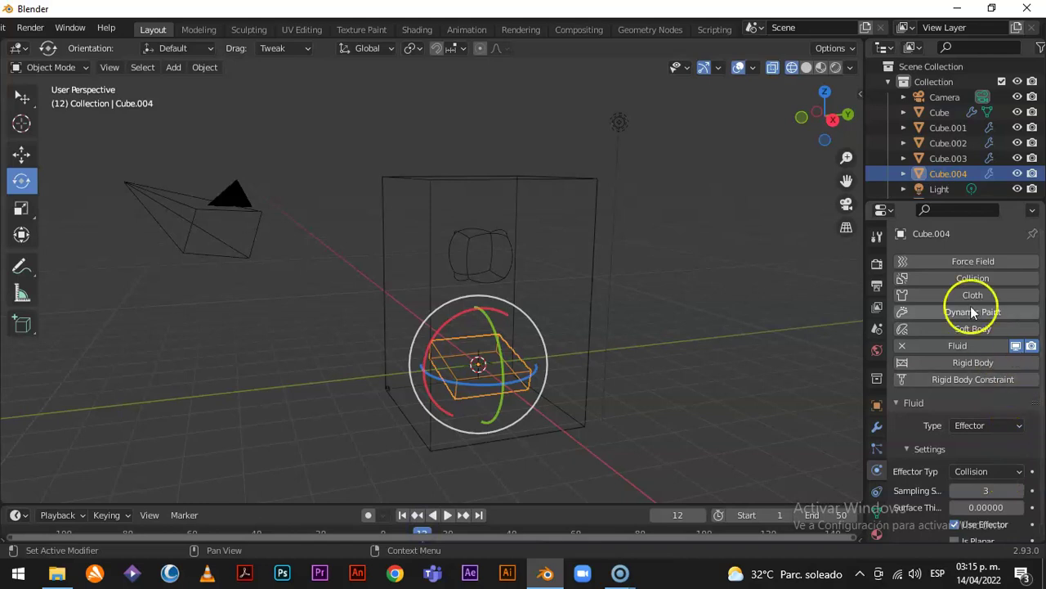
Review the inflow object's fluid settings and set the liquid domain's cache type to Replay.
left_click(494, 267)
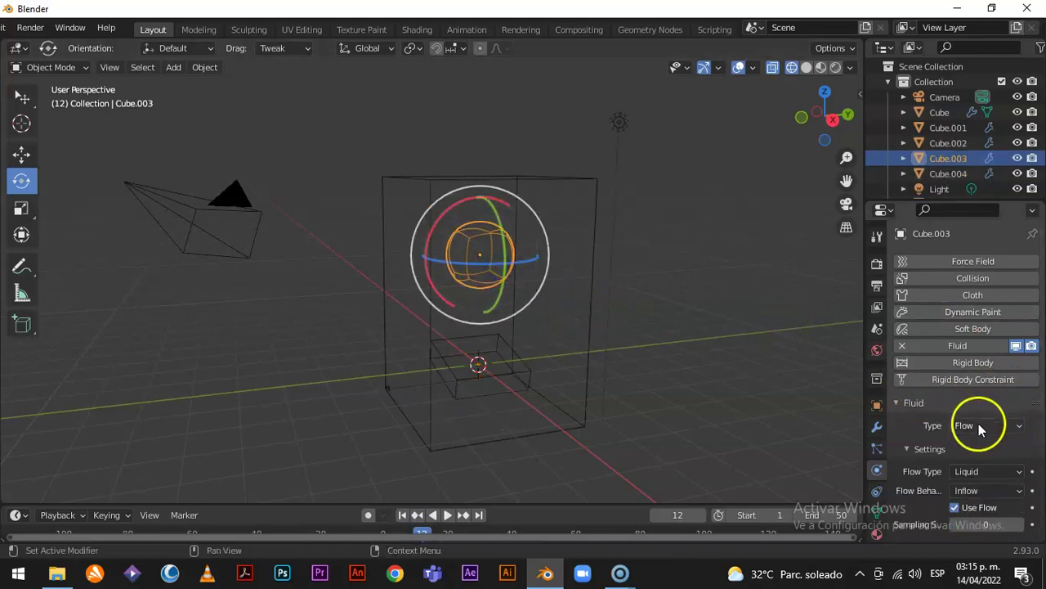
scroll(1006, 451, "down", 4)
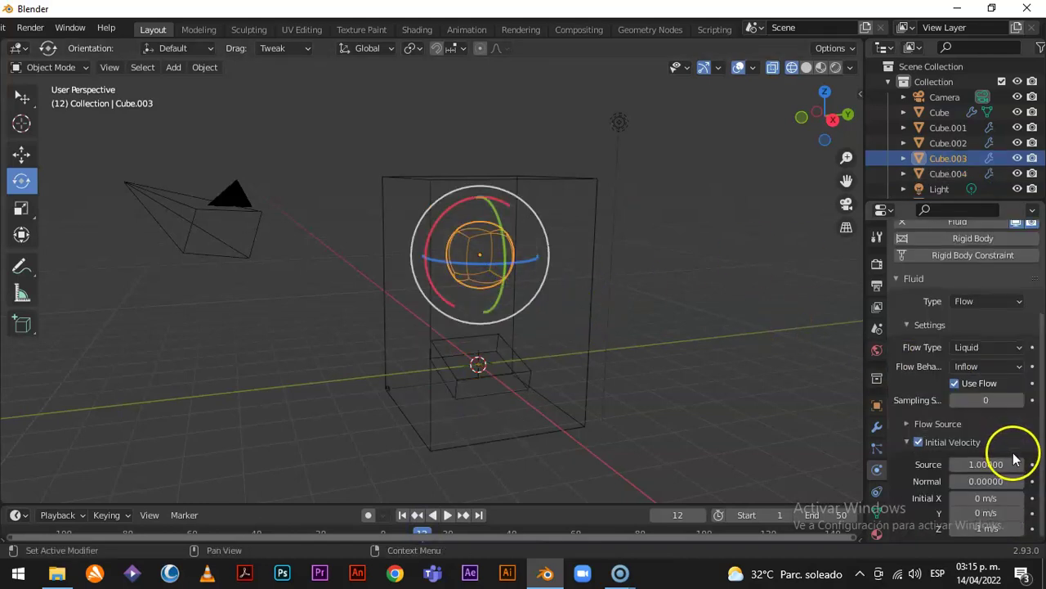
scroll(1014, 448, "up", 3)
left_click(595, 238)
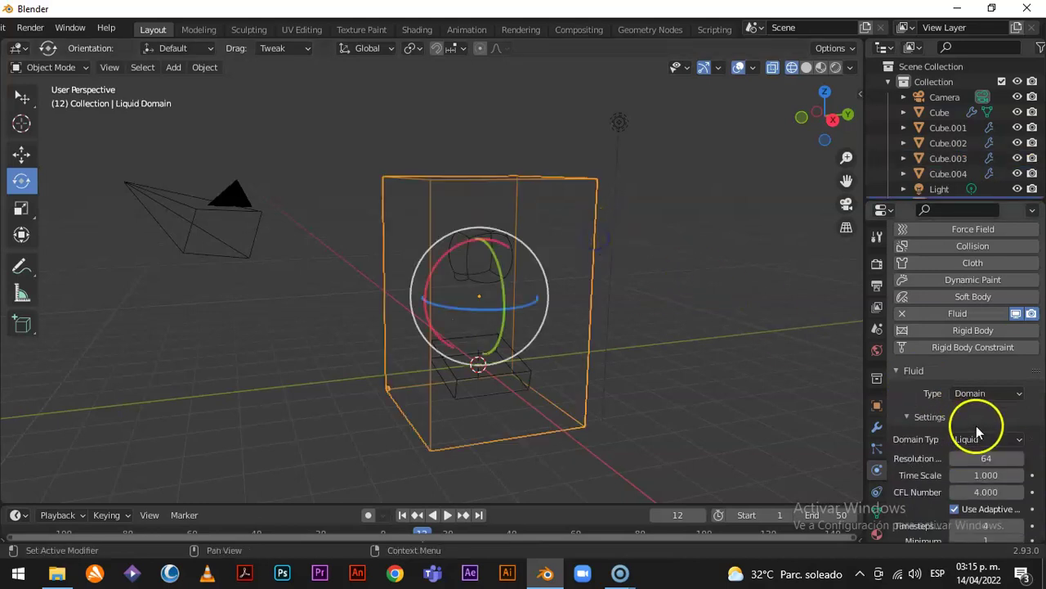
scroll(981, 421, "down", 8)
scroll(981, 421, "down", 12)
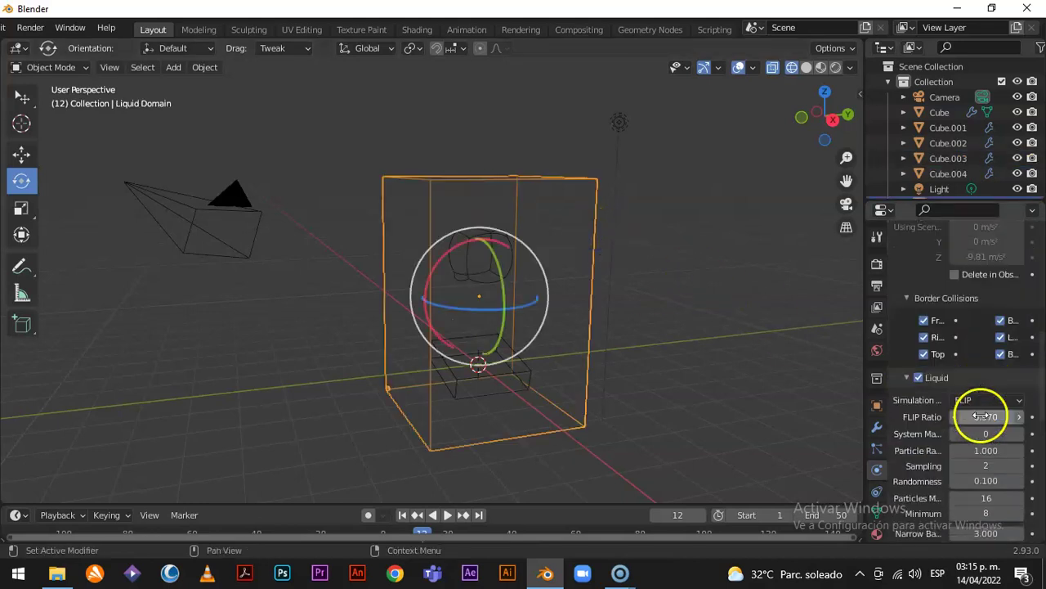
scroll(986, 411, "down", 2)
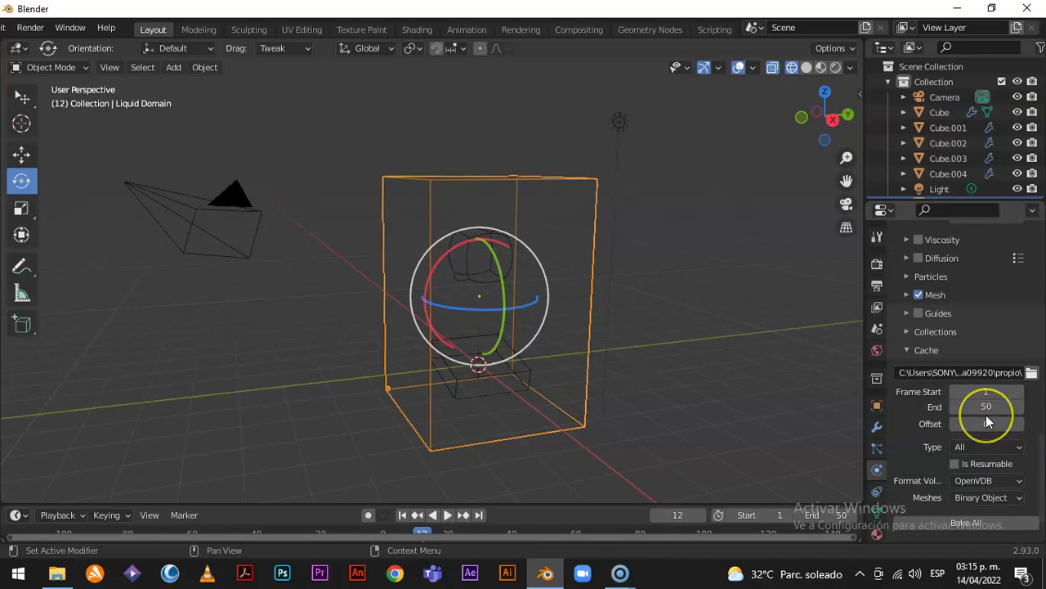
scroll(989, 417, "down", 3)
left_click(969, 397)
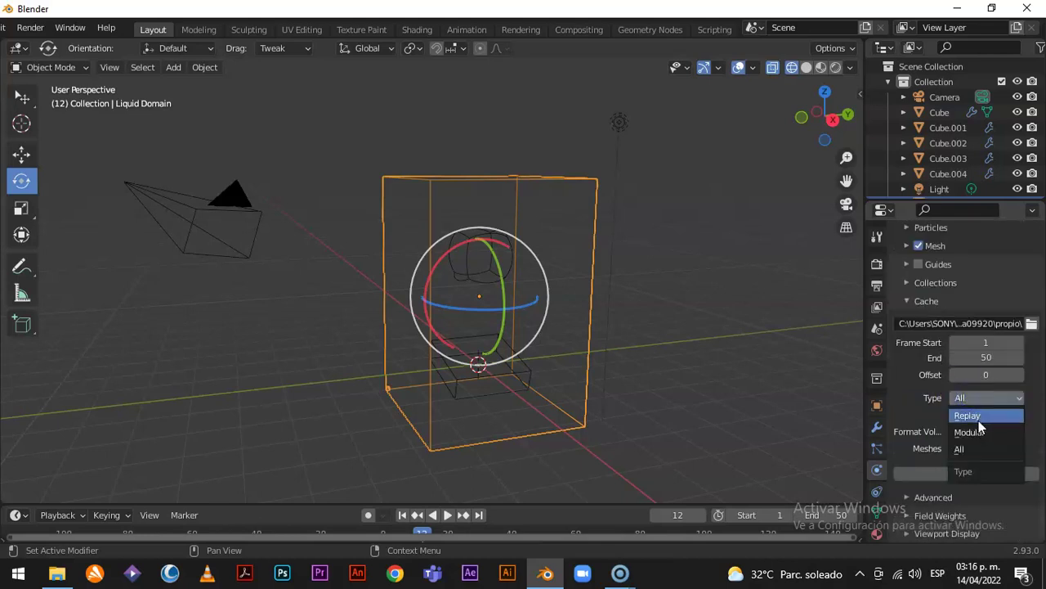
key("Return")
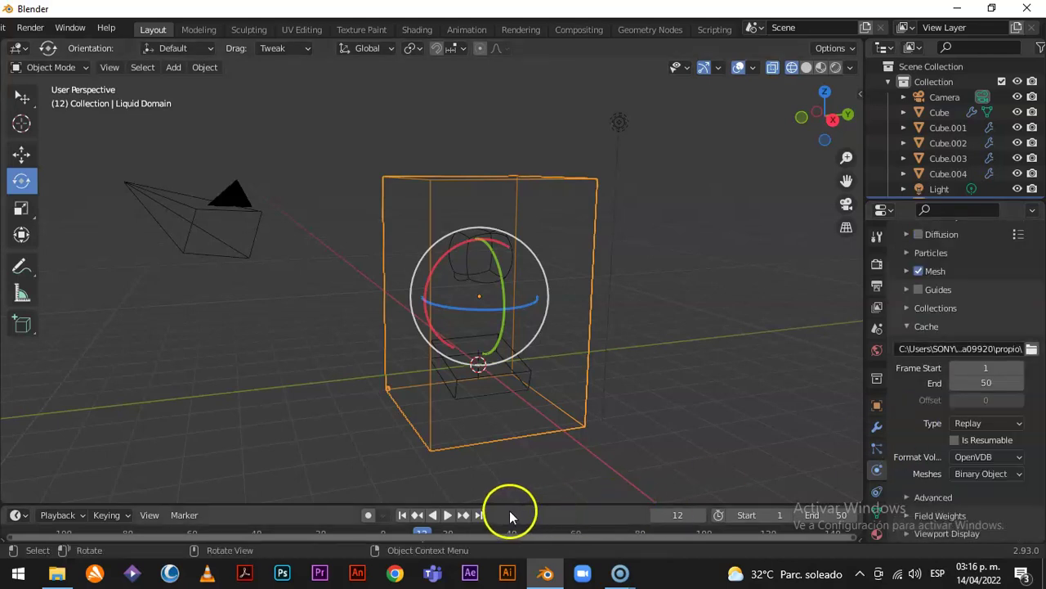
Rewind the timeline and play the liquid simulation until the fluid hits the slab, stopping at frame 15.
left_click_drag(428, 527, 384, 530)
left_click(449, 515)
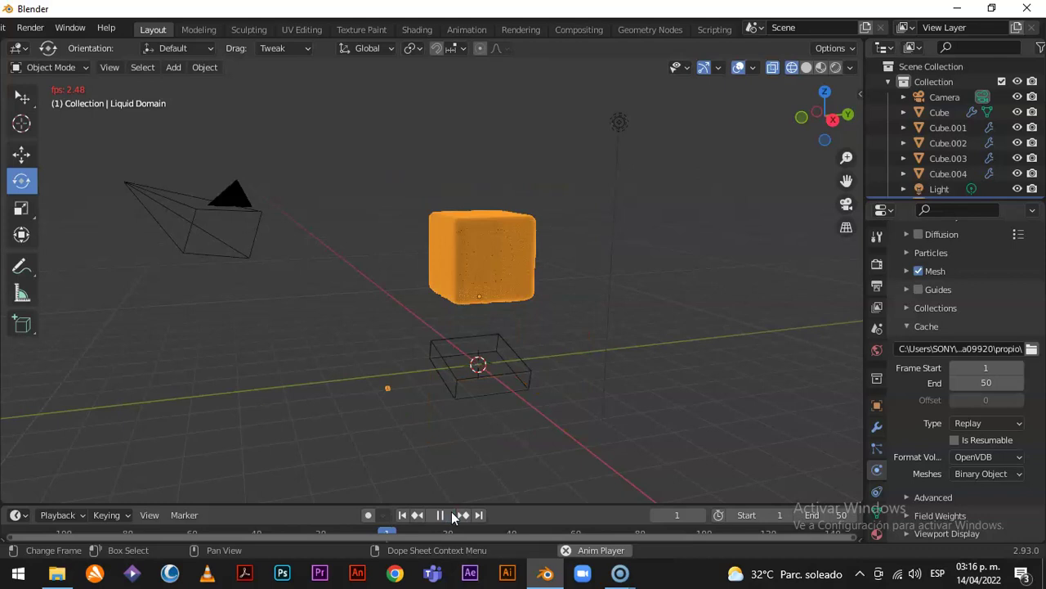
left_click(463, 517)
left_click(517, 523)
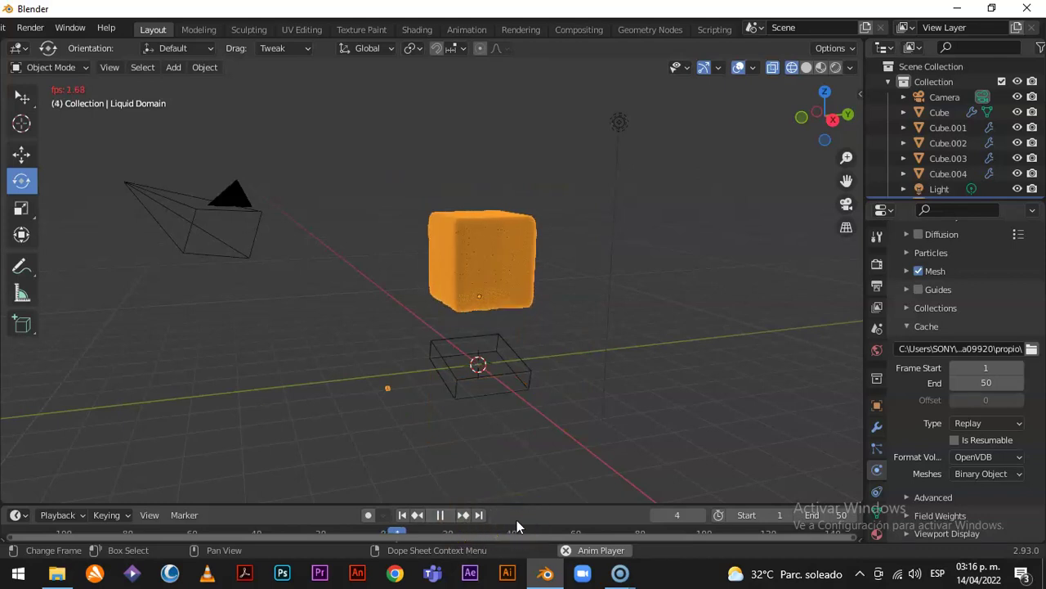
left_click(525, 484)
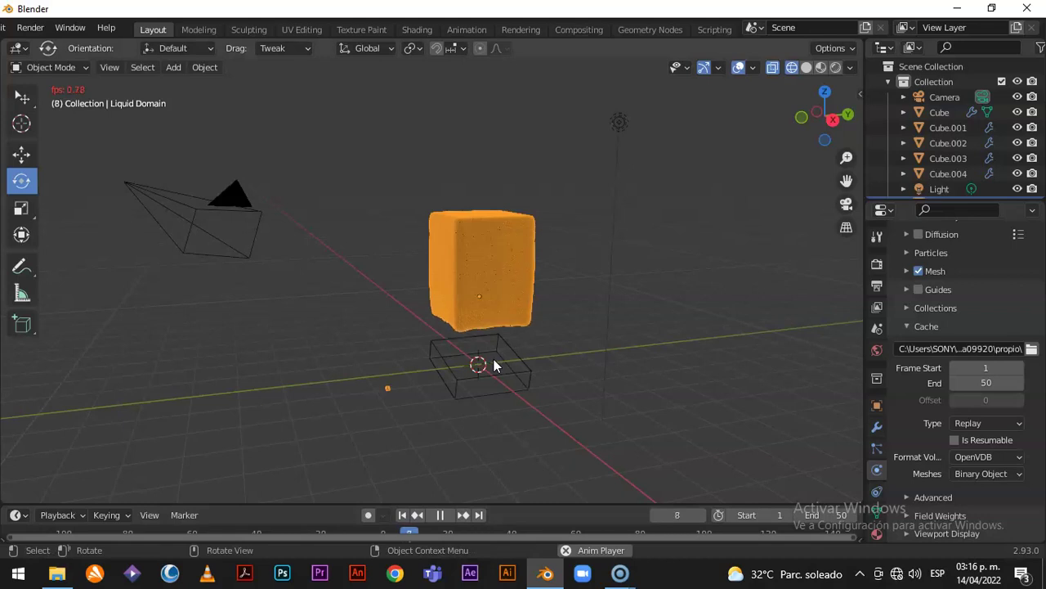
left_click(481, 349)
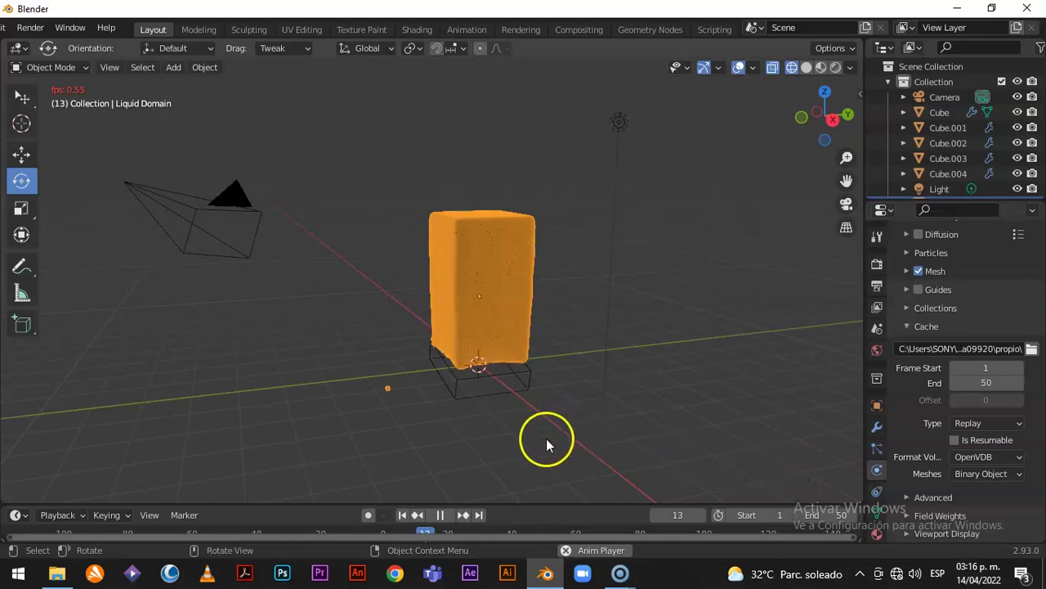
left_click(442, 515)
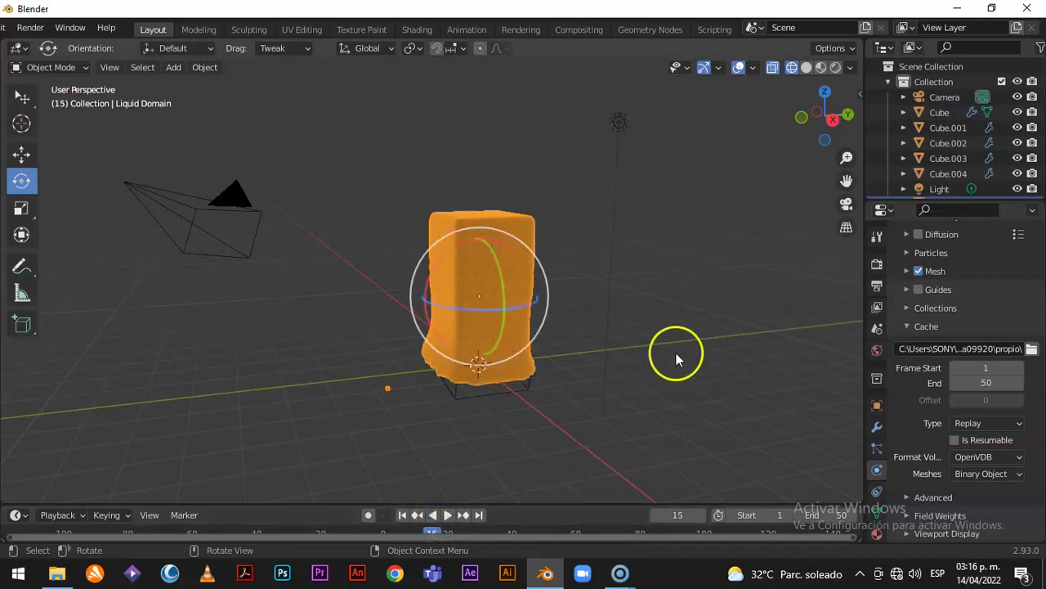
Reframe the view on the liquid and scrub the timeline up to frame 88 to examine how it flows over the slab.
scroll(677, 359, "down", 3)
middle_click_drag(677, 359, 677, 360)
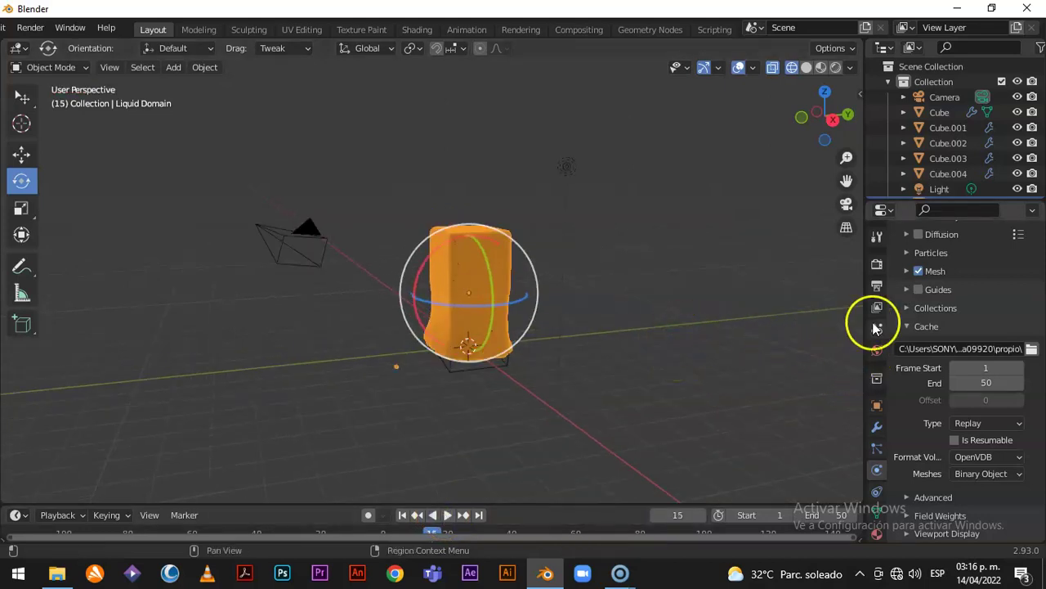
left_click_drag(847, 178, 229, 237)
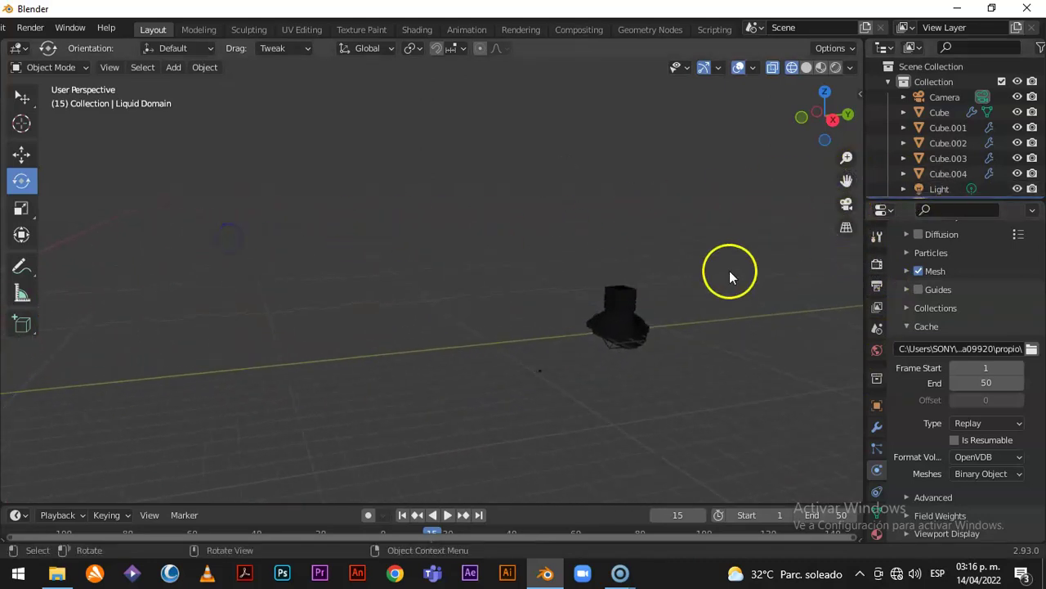
left_click_drag(847, 179, 696, 169)
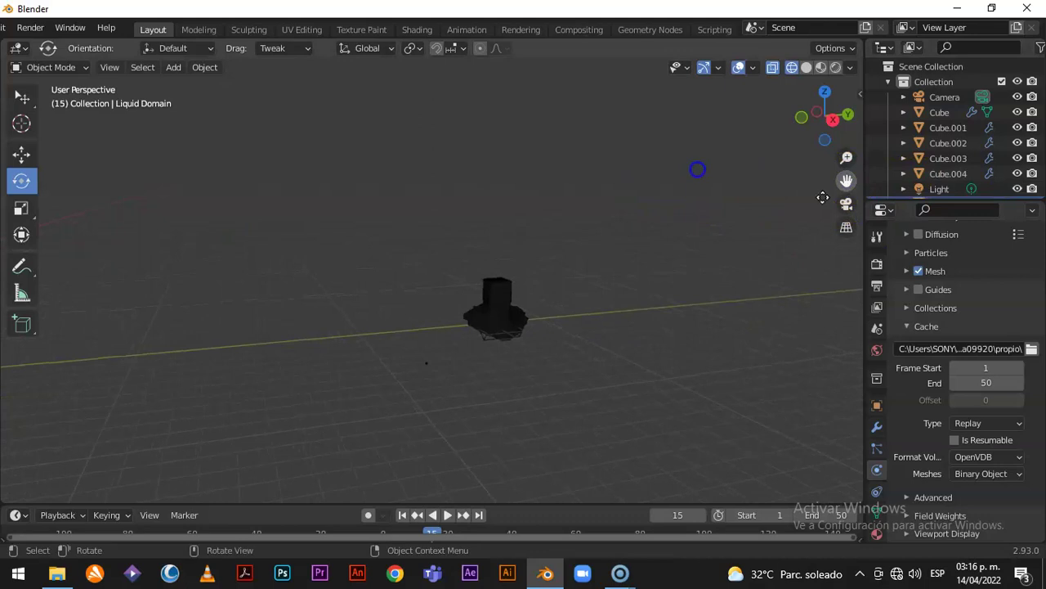
scroll(598, 316, "up", 4)
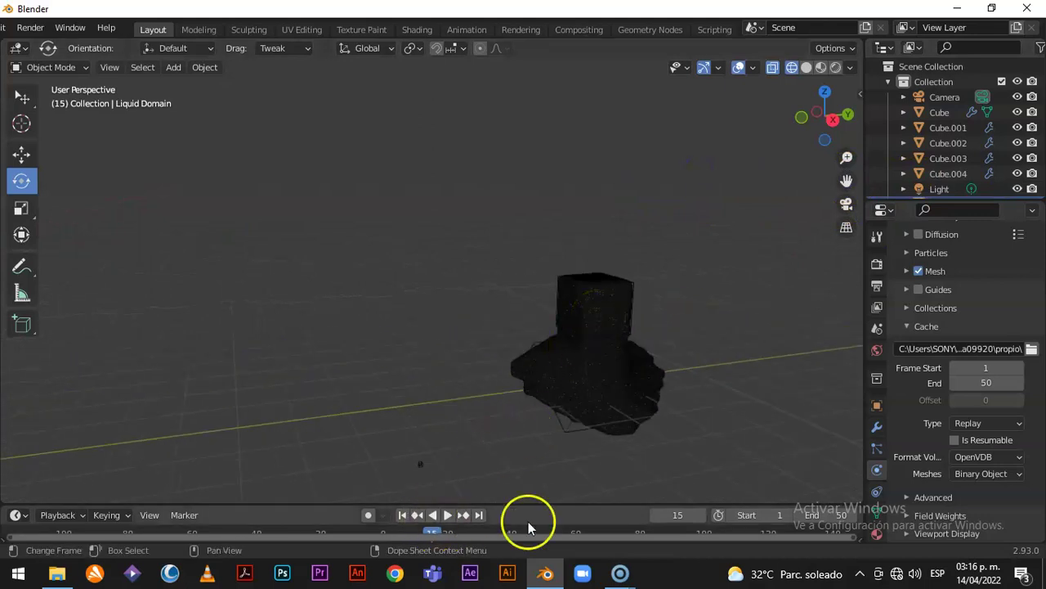
left_click_drag(533, 529, 456, 540)
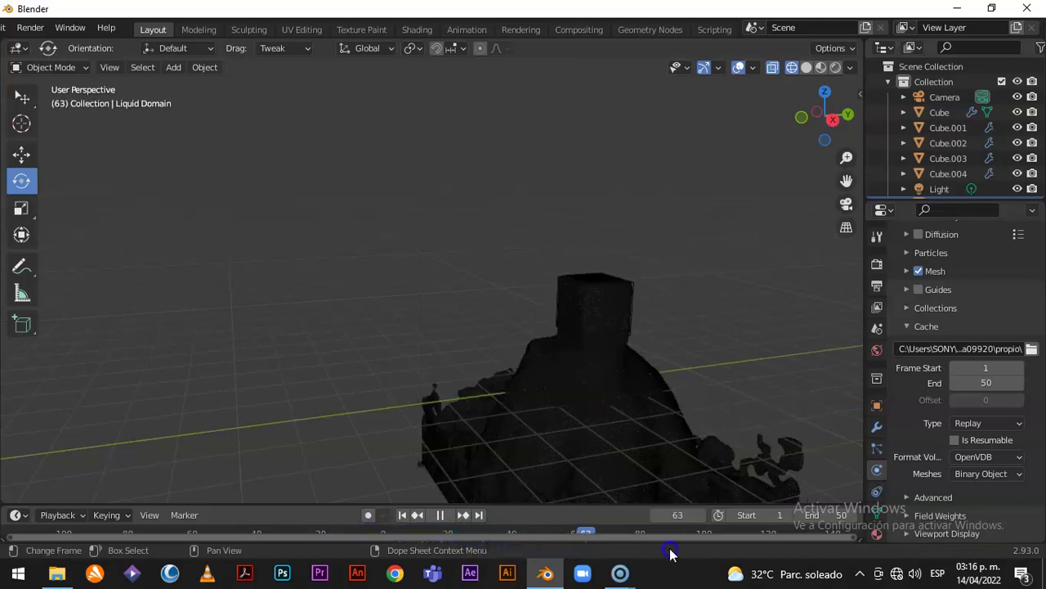
mouse_move(673, 548)
left_mouse_down()
mouse_move(466, 527)
mouse_move(667, 534)
left_mouse_up()
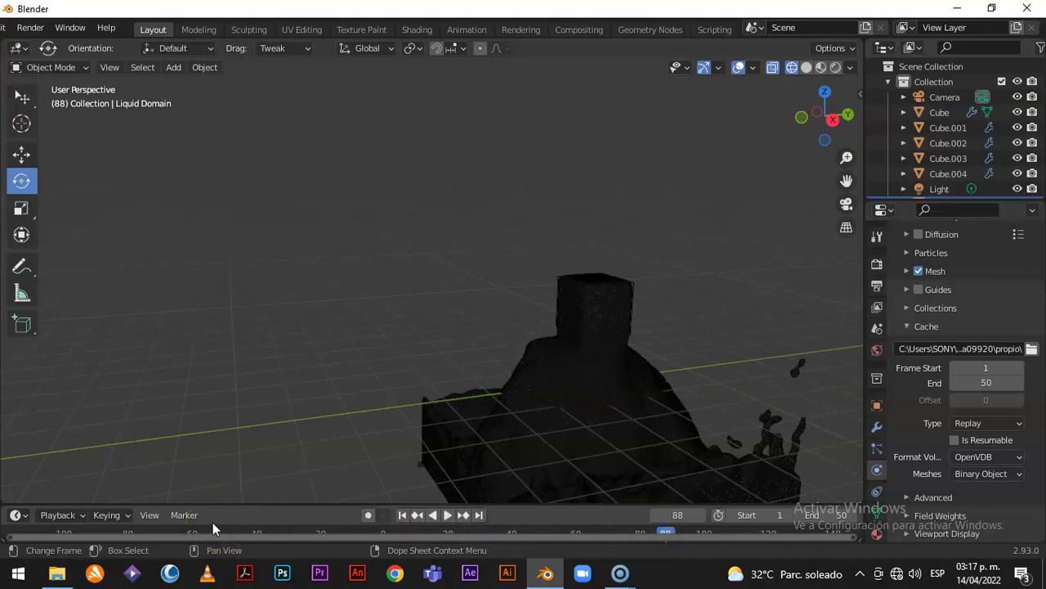
left_click(452, 382)
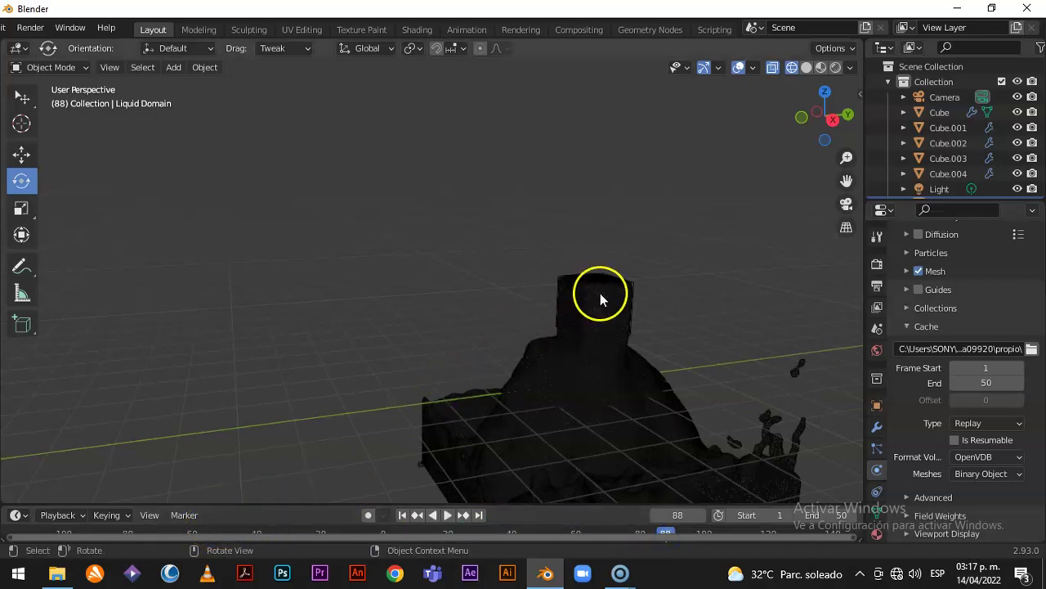